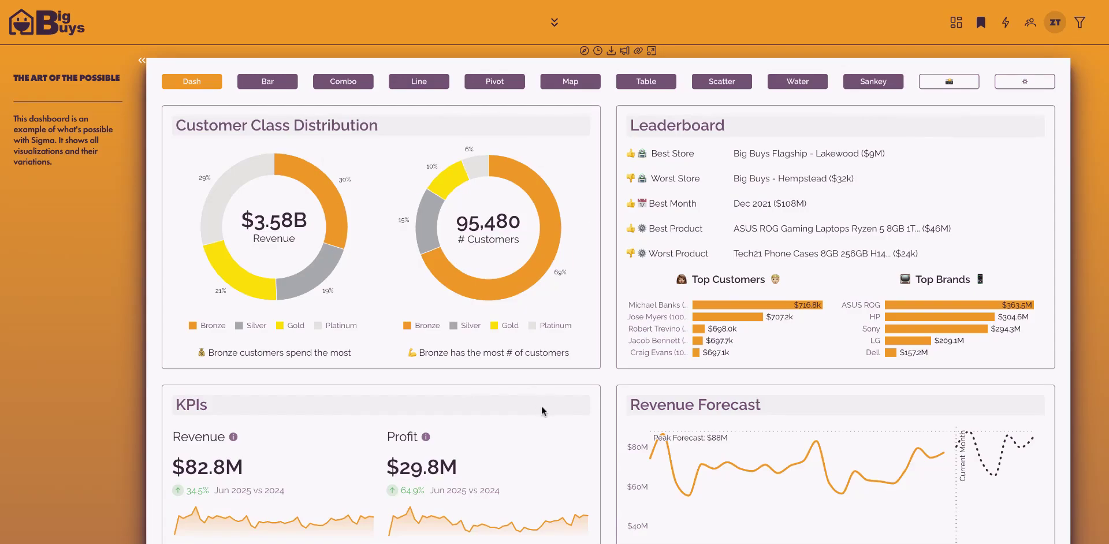
Step: Switch the Product Type Performance chart's metric to Units
scroll(542, 406, "down", 4)
scroll(542, 406, "up", 3)
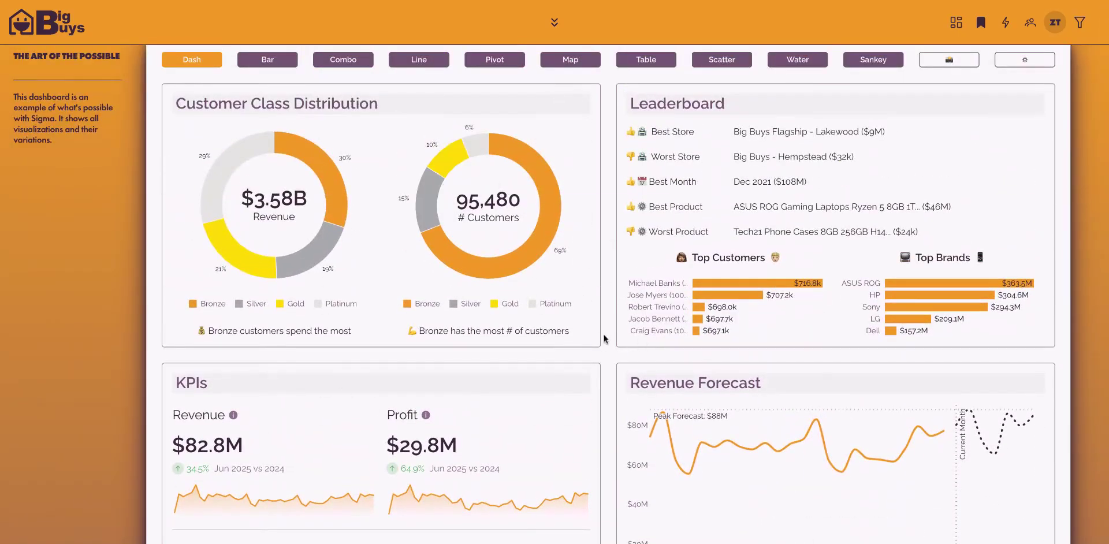
scroll(626, 357, "down", 1)
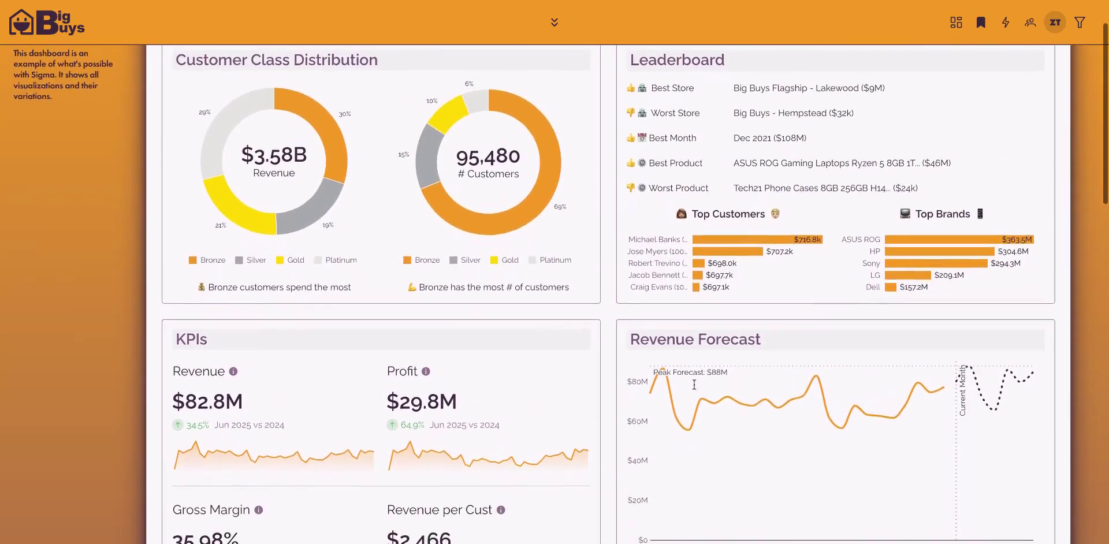
scroll(534, 295, "down", 5)
scroll(753, 349, "down", 5)
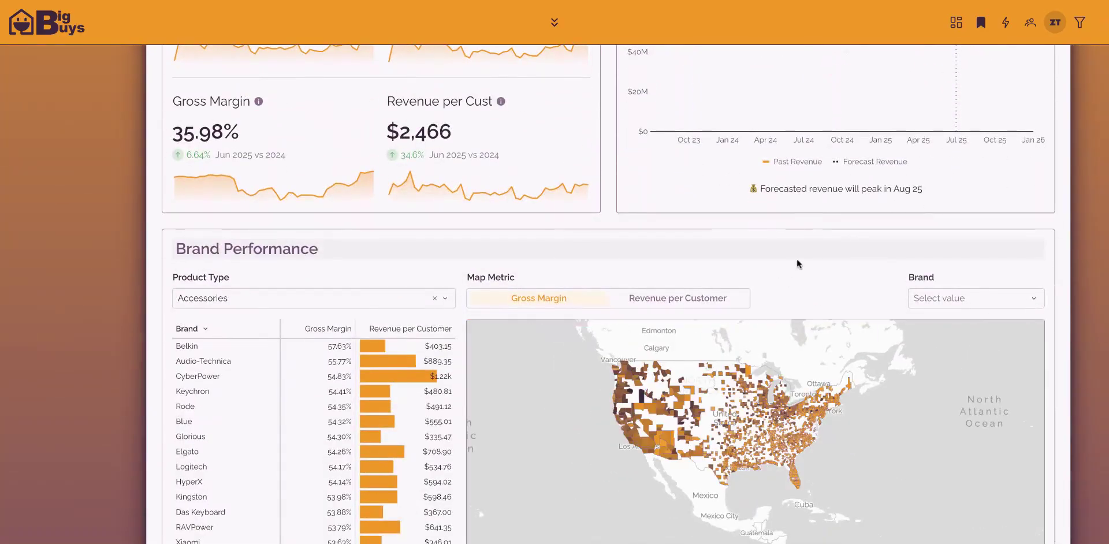
scroll(796, 258, "down", 4)
scroll(778, 242, "down", 8)
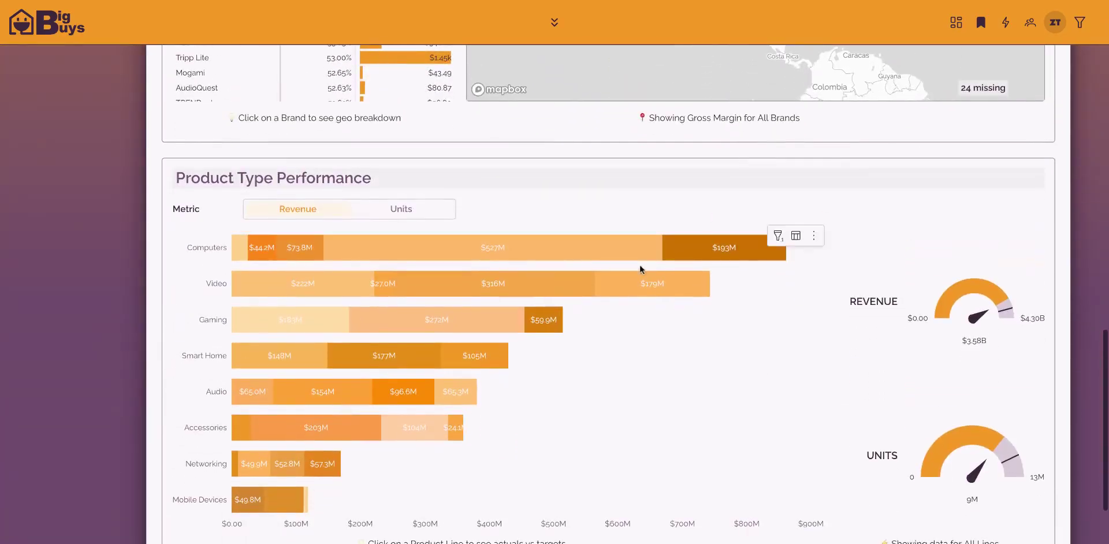
left_click(417, 212)
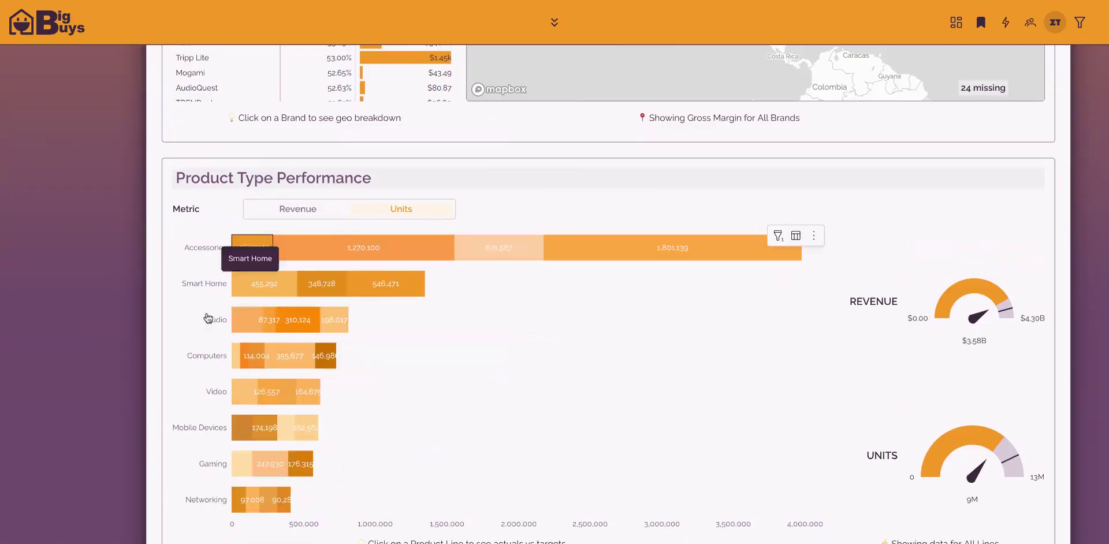
Step: Change the Brand Performance product type filter from Accessories to Computers
scroll(436, 239, "down", 2)
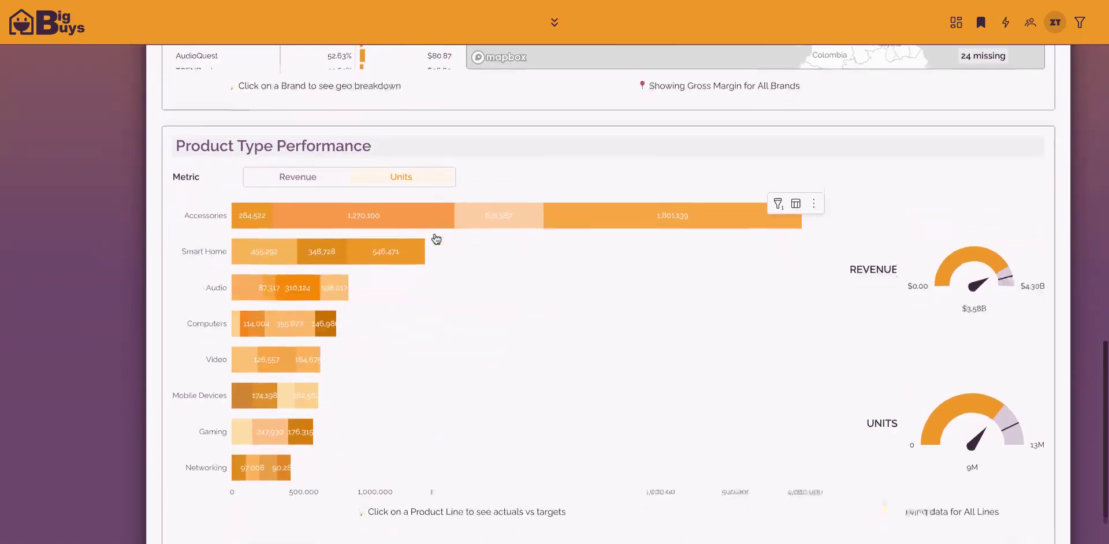
scroll(436, 239, "up", 6)
scroll(428, 284, "up", 3)
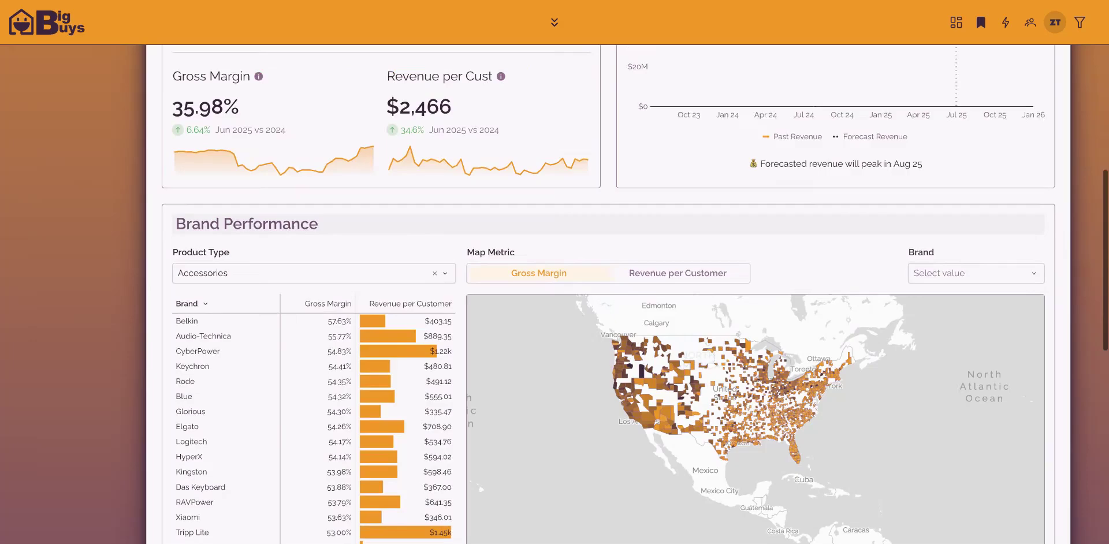
left_click(435, 275)
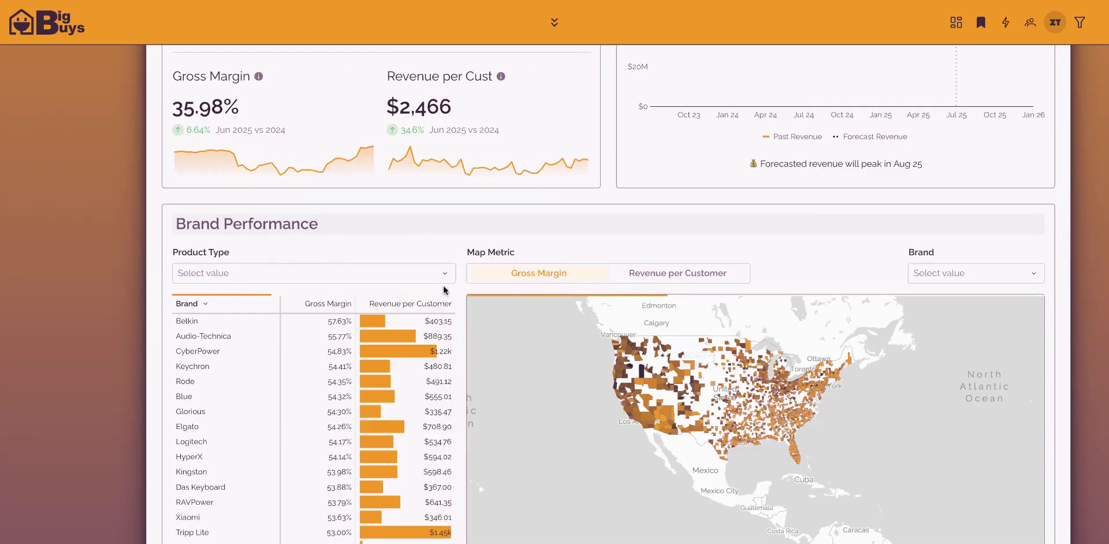
left_click(446, 275)
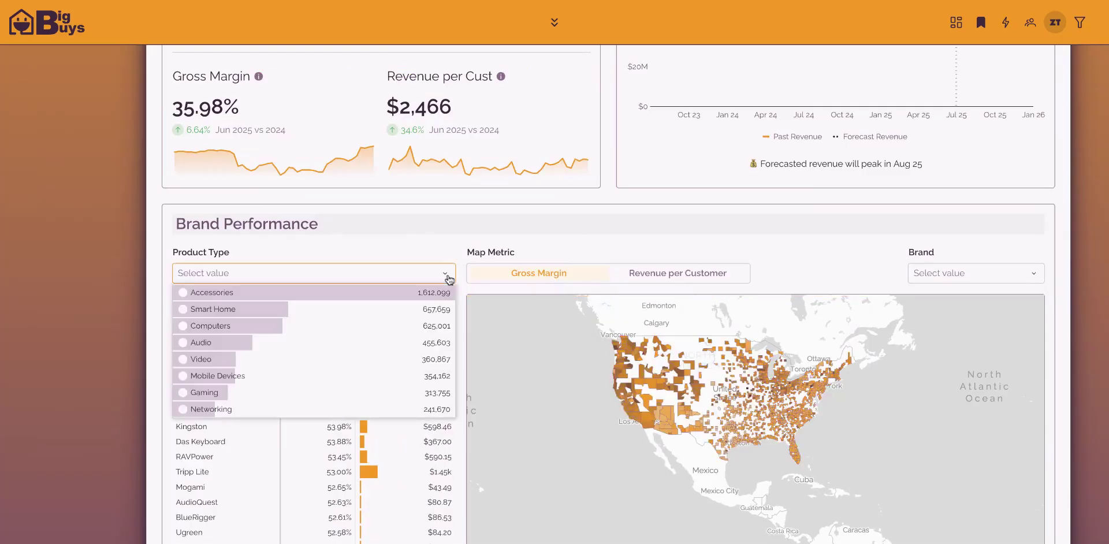
left_click(254, 326)
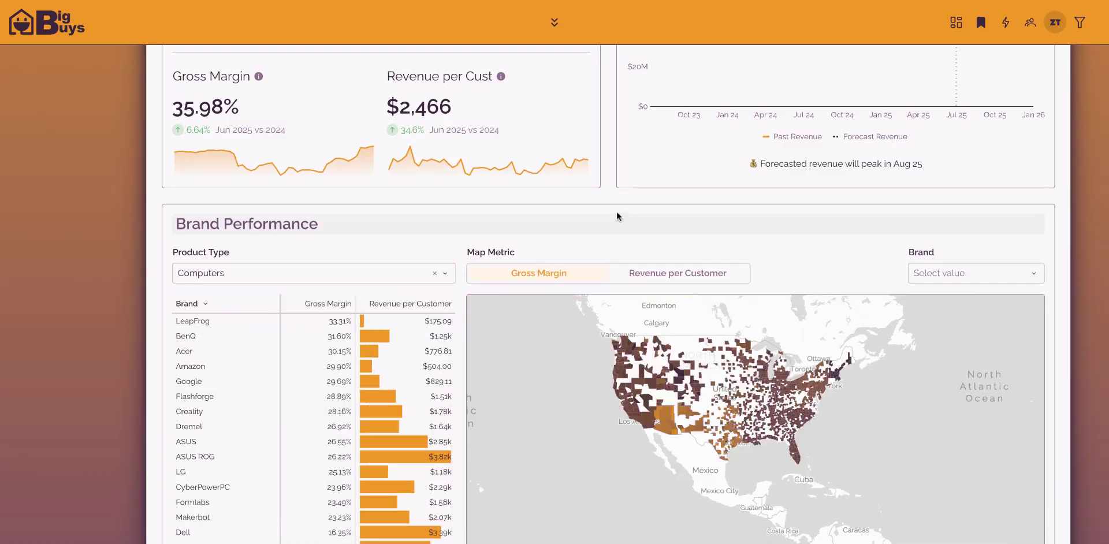
scroll(616, 210, "up", 9)
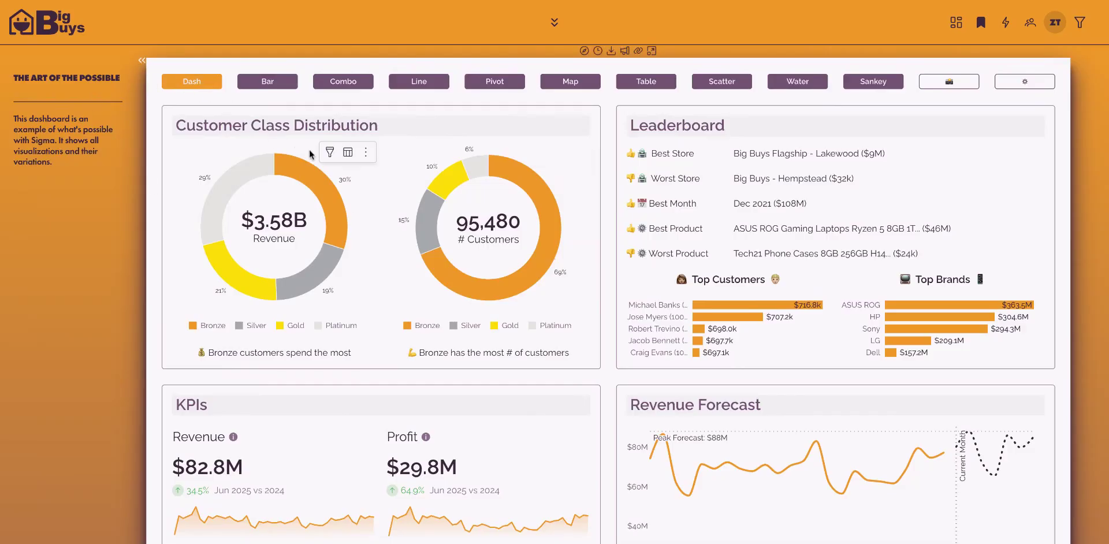
Step: Open the Bar chart examples and view the Stacking and Trellis charts
left_click(275, 86)
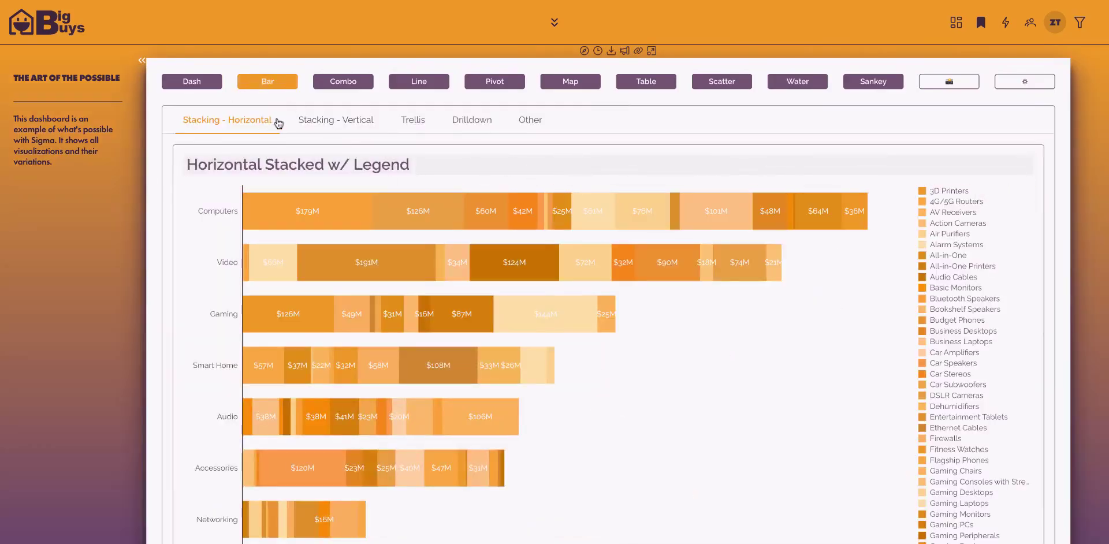
left_click(364, 123)
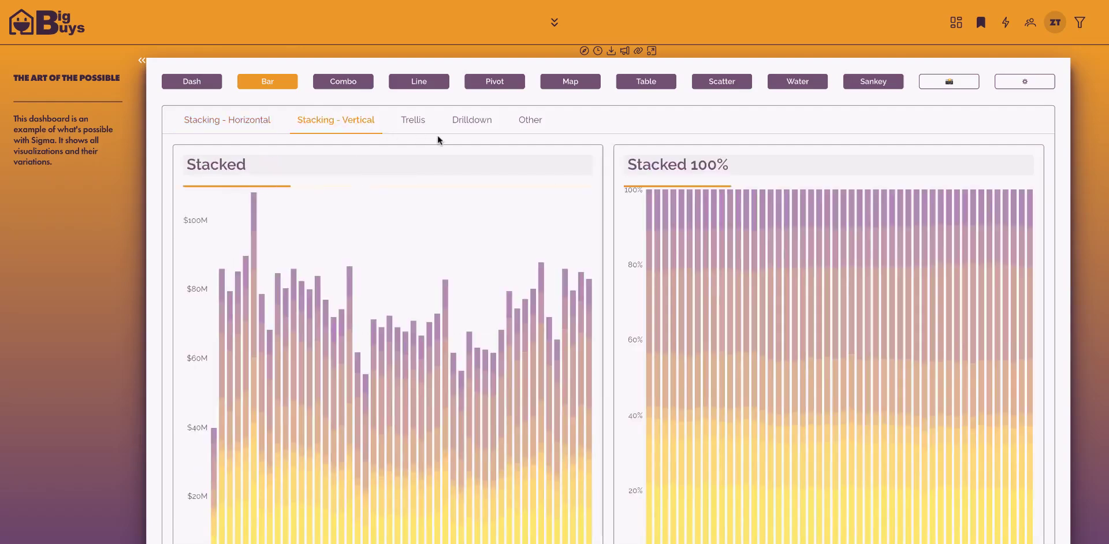
left_click(414, 123)
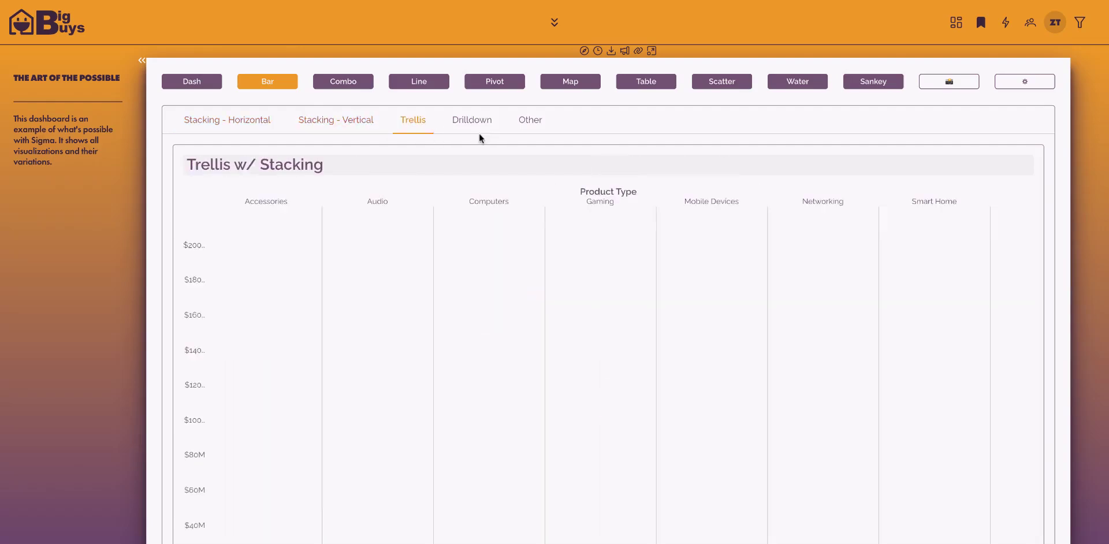
scroll(485, 219, "down", 2)
scroll(487, 230, "up", 1)
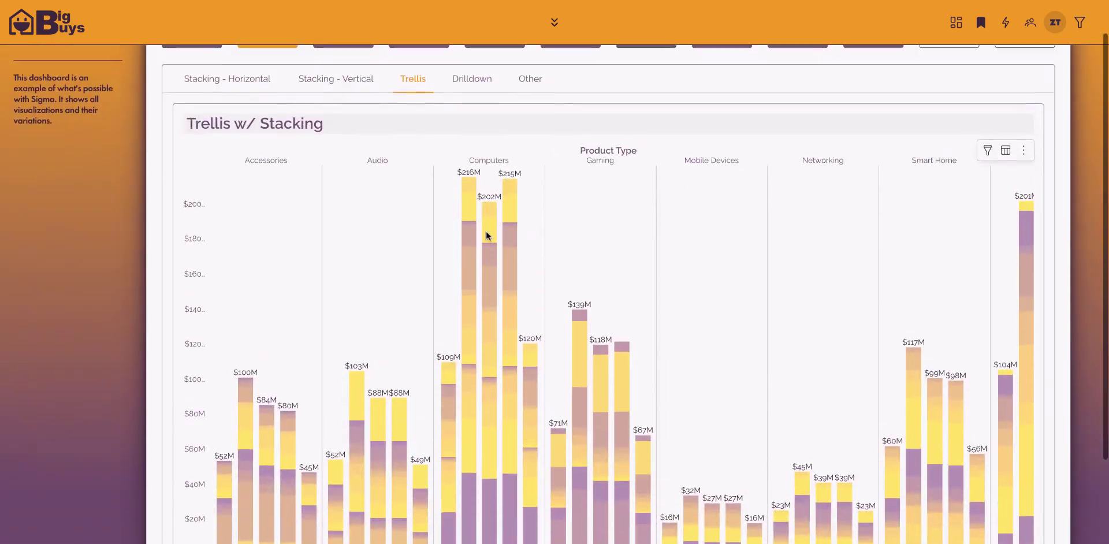
Step: Drill the Drilldown bar chart through Product Family, Product Line and Brand to Product Name
left_click(470, 84)
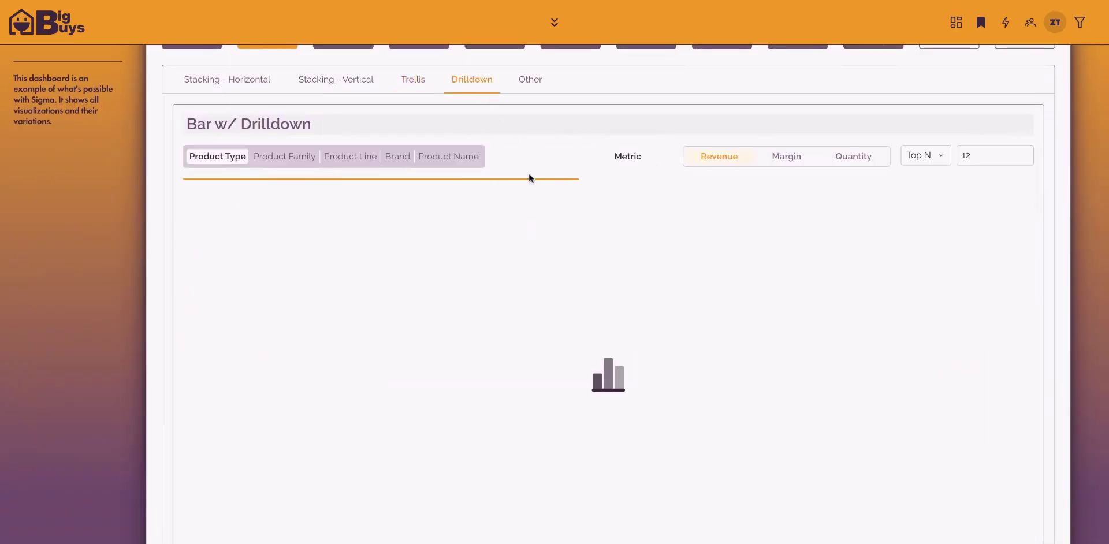
left_click(280, 156)
left_click(351, 159)
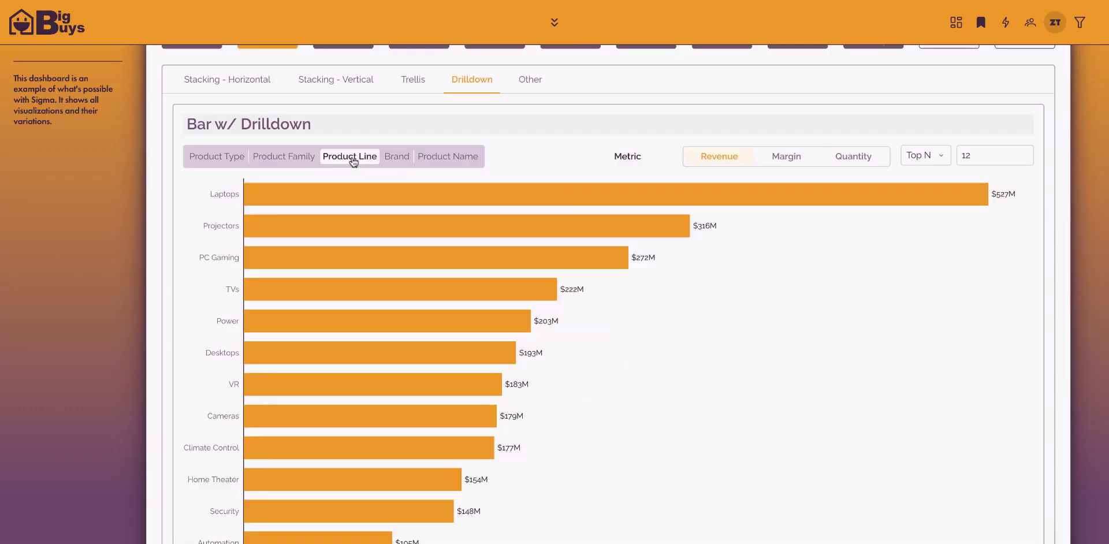
left_click(404, 160)
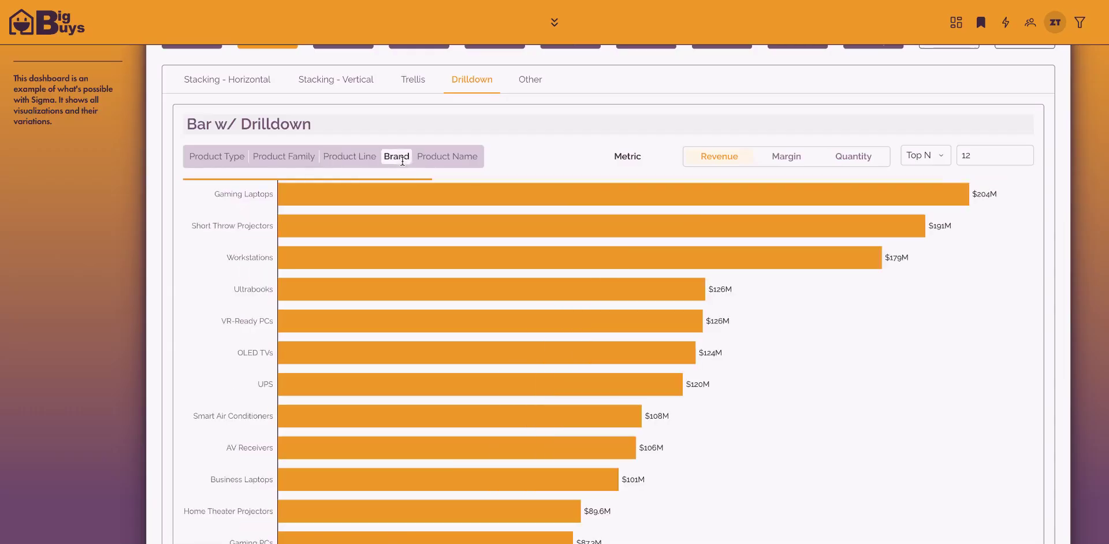
left_click(439, 158)
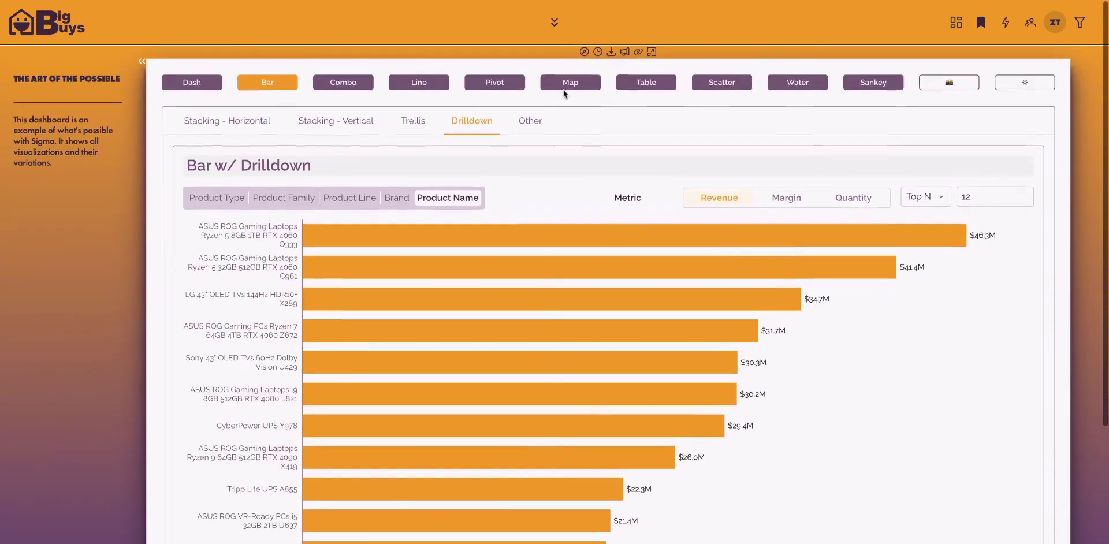
Step: Look over the Combo and Line chart examples, then open the Pivot examples page
left_click(361, 81)
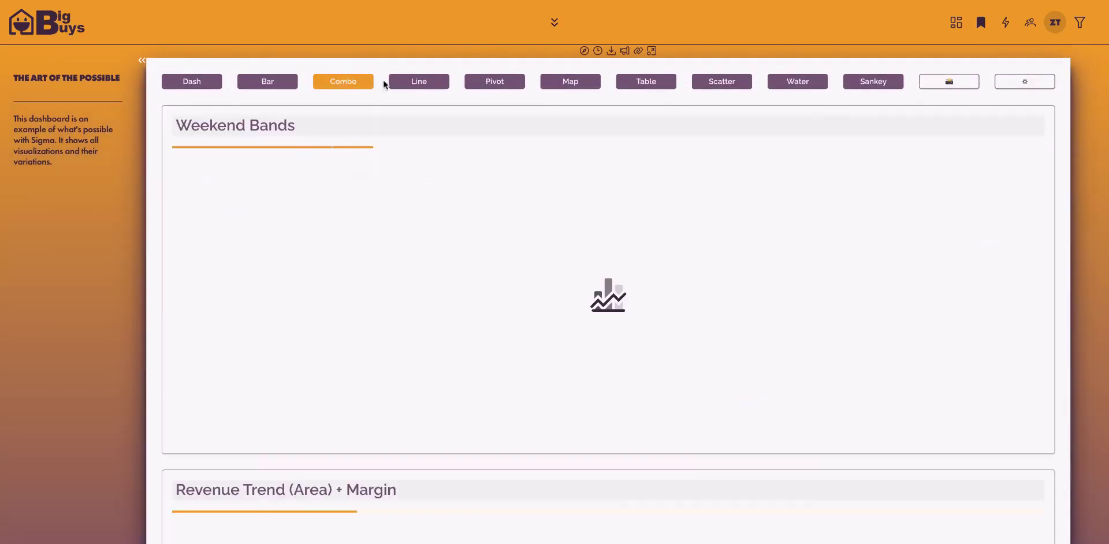
left_click(441, 84)
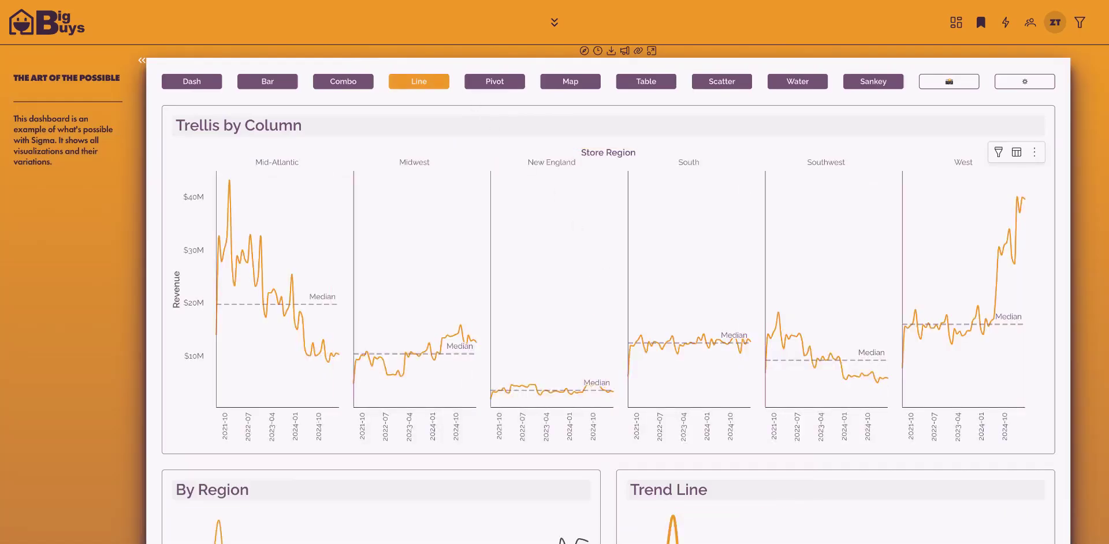
scroll(608, 301, "down", 3)
scroll(608, 301, "up", 3)
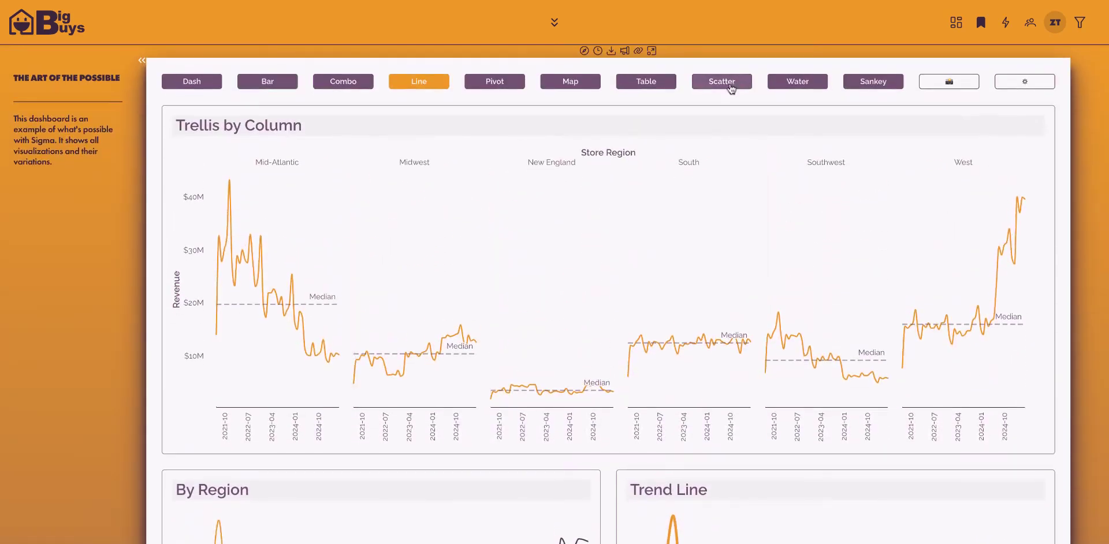
left_click(507, 82)
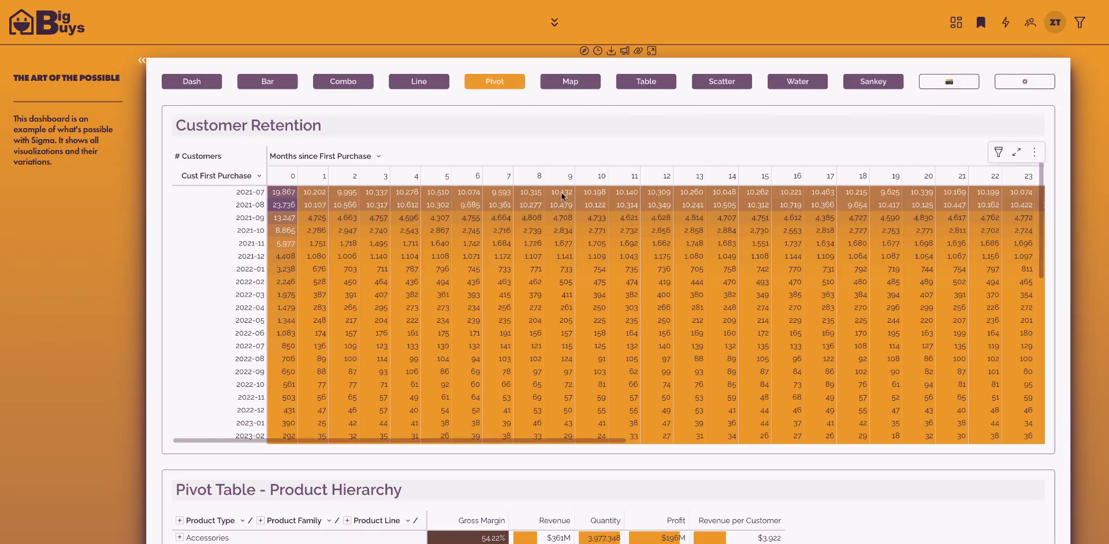
Step: Expand Accessories and Power in the Product Hierarchy pivot, then open the Map examples page
scroll(622, 160, "down", 3)
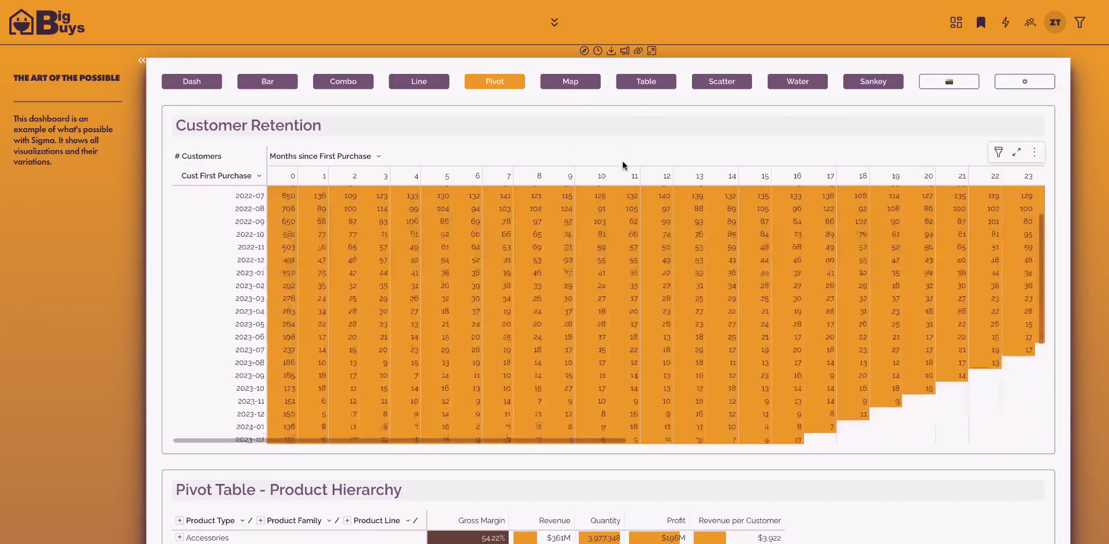
scroll(587, 405, "down", 4)
scroll(587, 494, "down", 4)
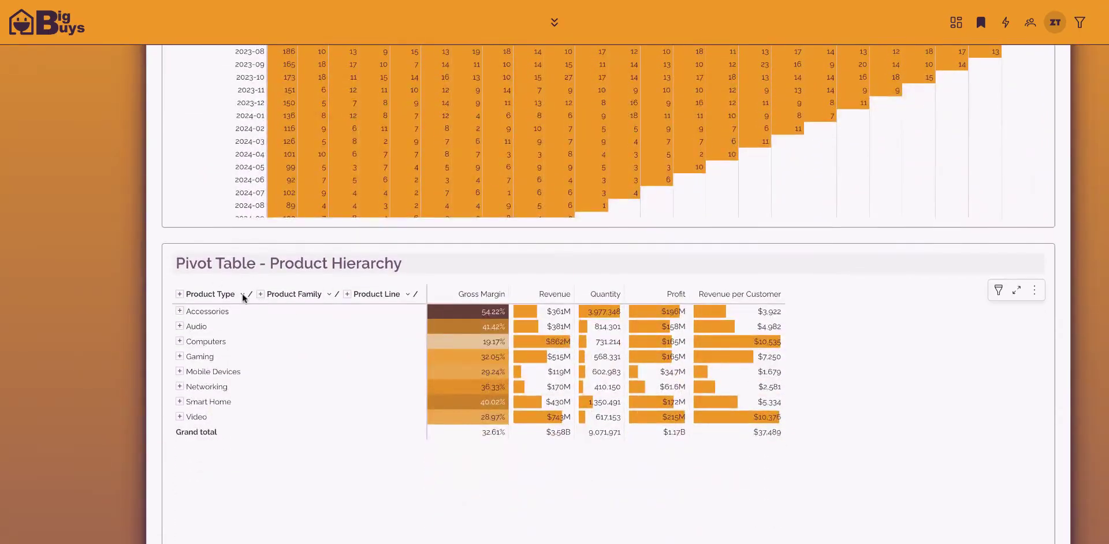
left_click(179, 312)
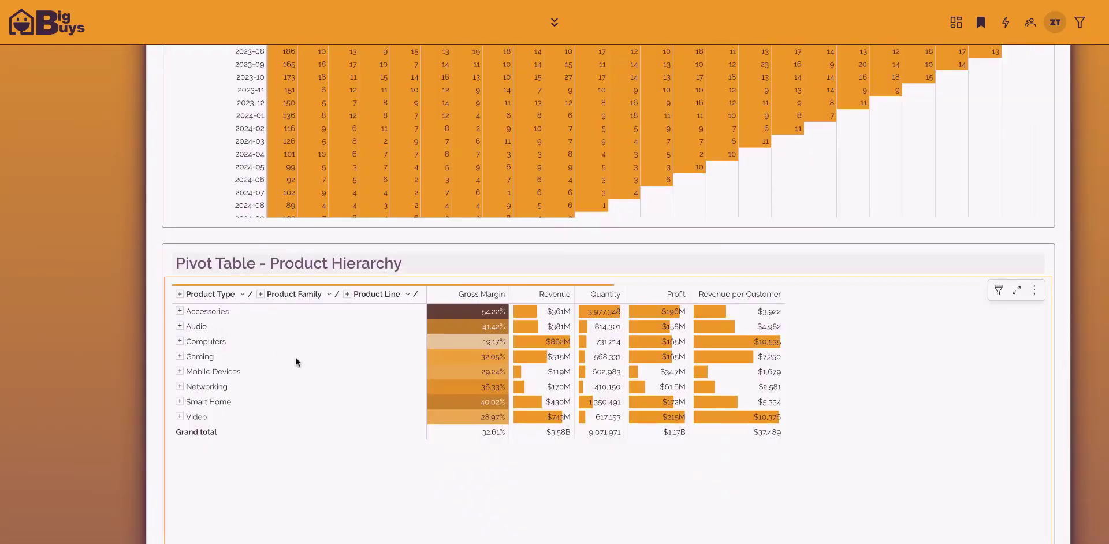
left_click(190, 326)
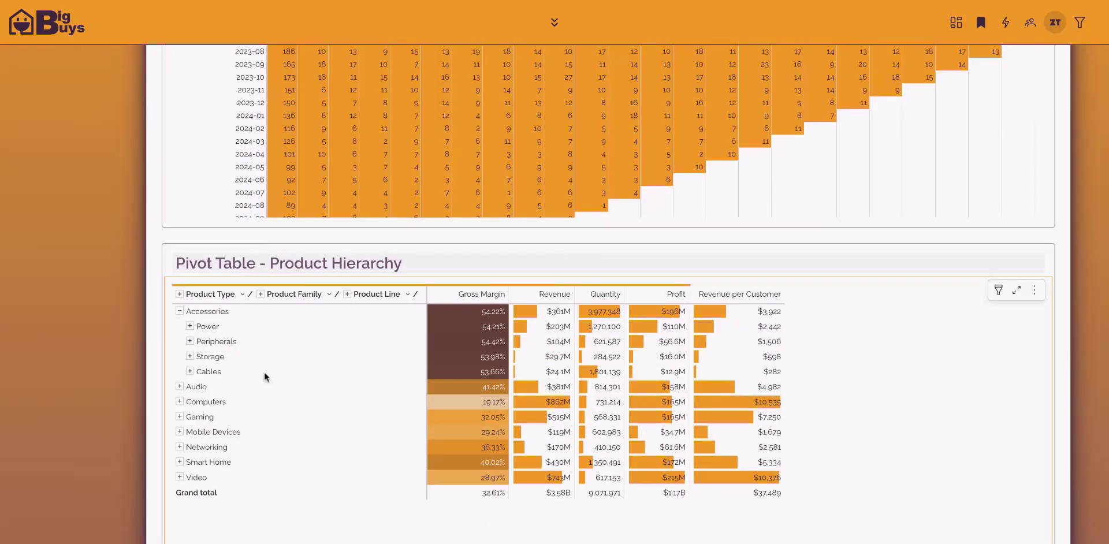
scroll(327, 370, "up", 4)
left_click(559, 86)
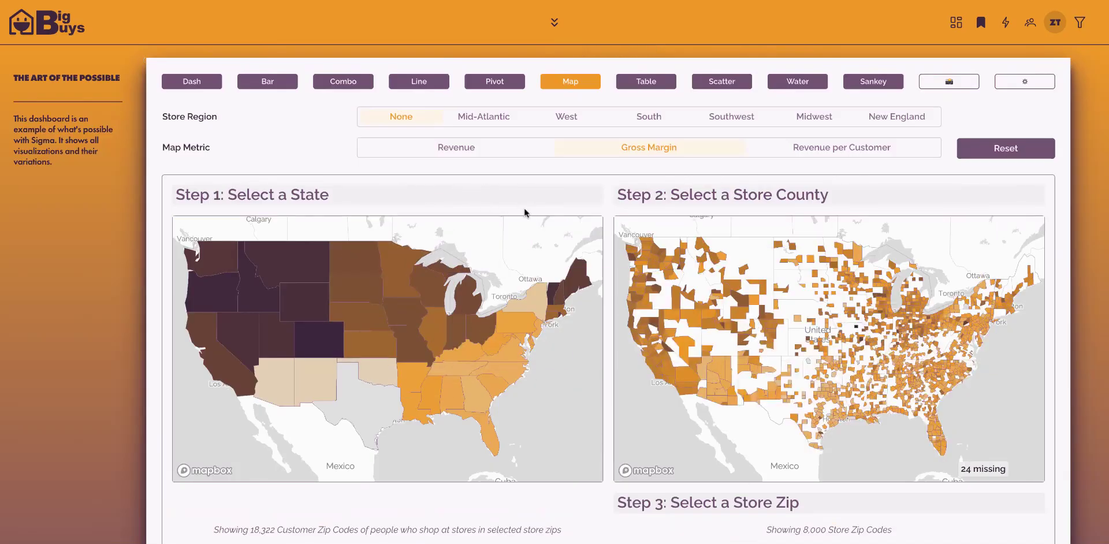
Step: Filter the maps to California, then Monterey County, leaving its 11 store zip codes
left_click(206, 341)
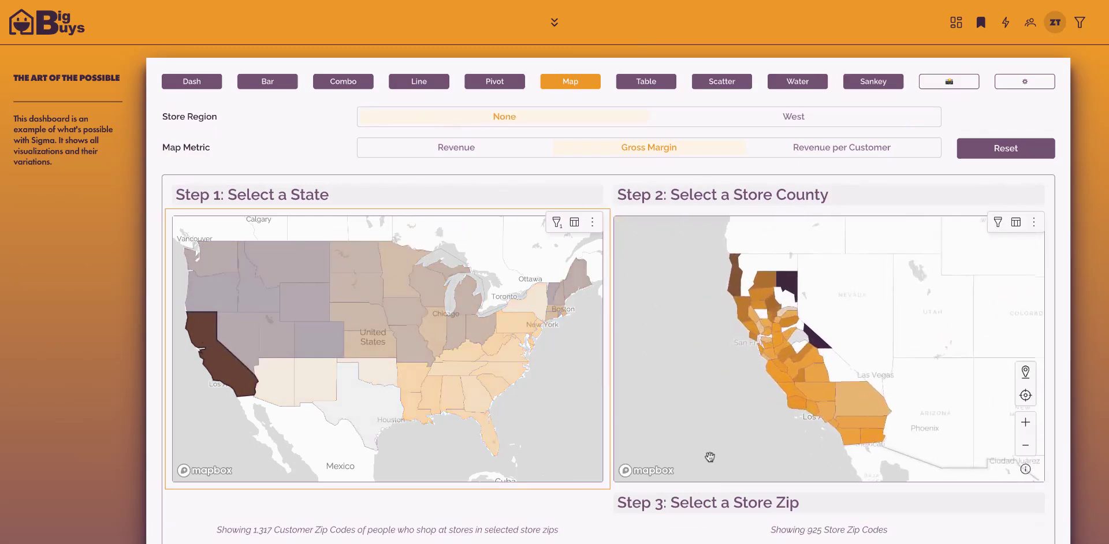
scroll(653, 200, "down", 1)
scroll(652, 200, "down", 3)
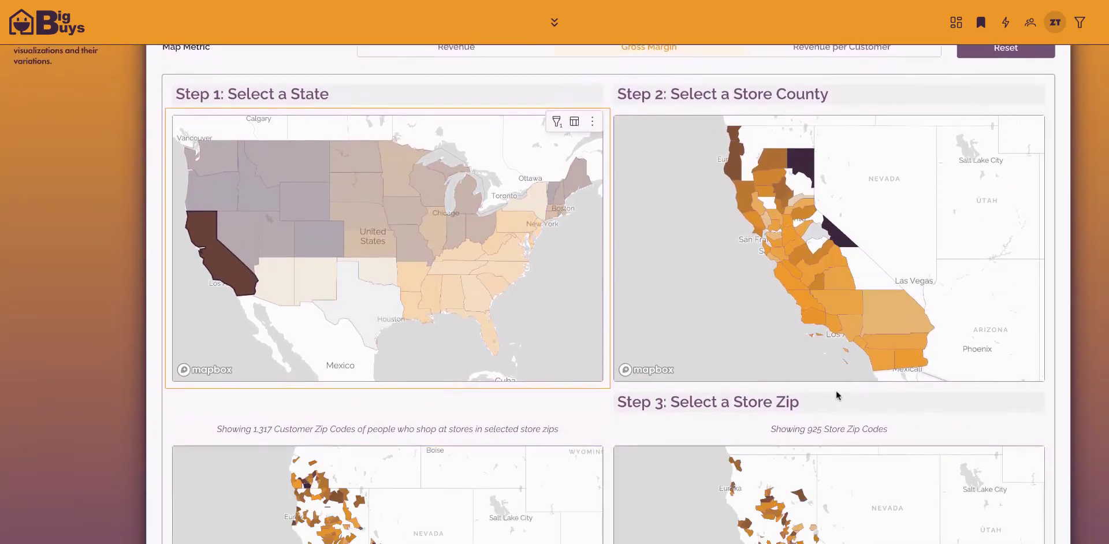
mouse_move(795, 284)
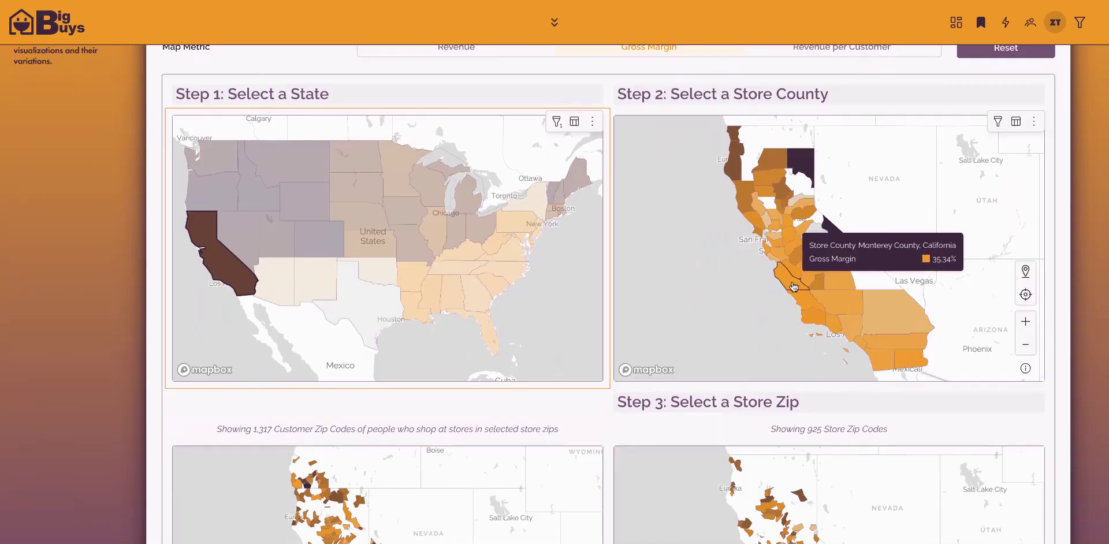
left_click(793, 286)
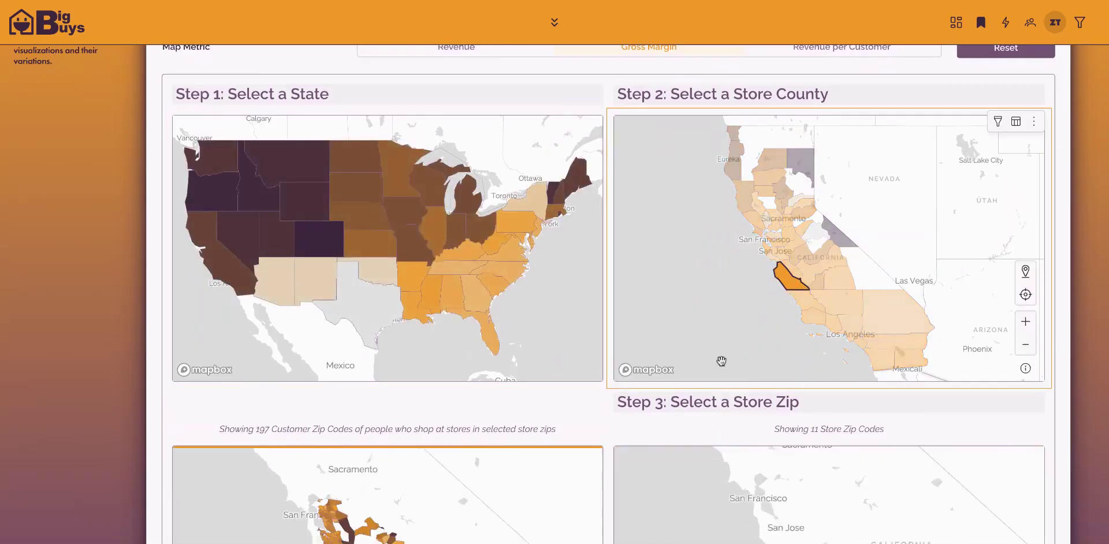
scroll(710, 426, "down", 2)
scroll(708, 426, "down", 2)
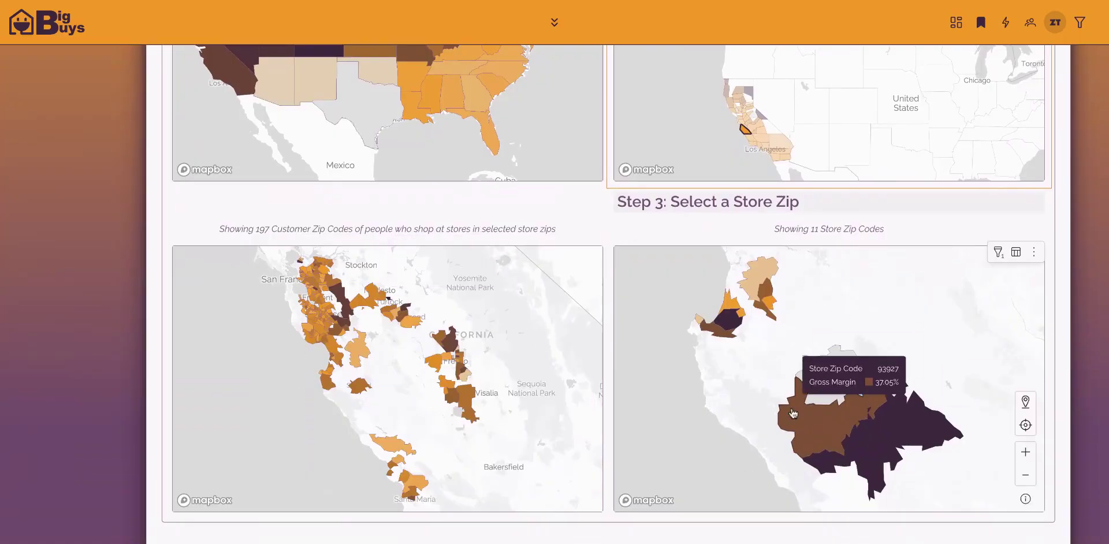
scroll(610, 236, "up", 2)
scroll(609, 233, "up", 3)
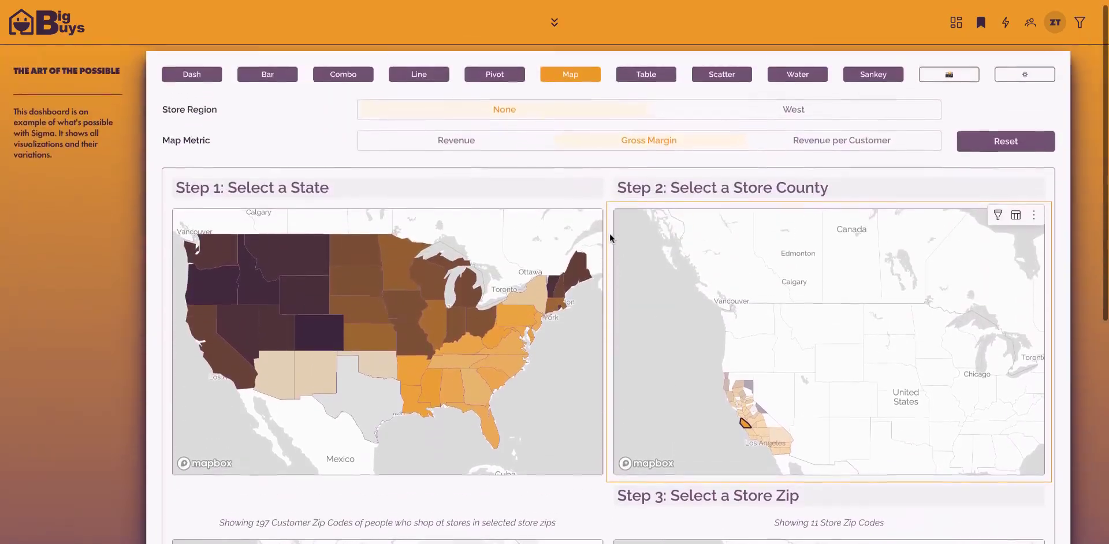
Step: View the Scatter examples, then the Sankey charts page
left_click(731, 84)
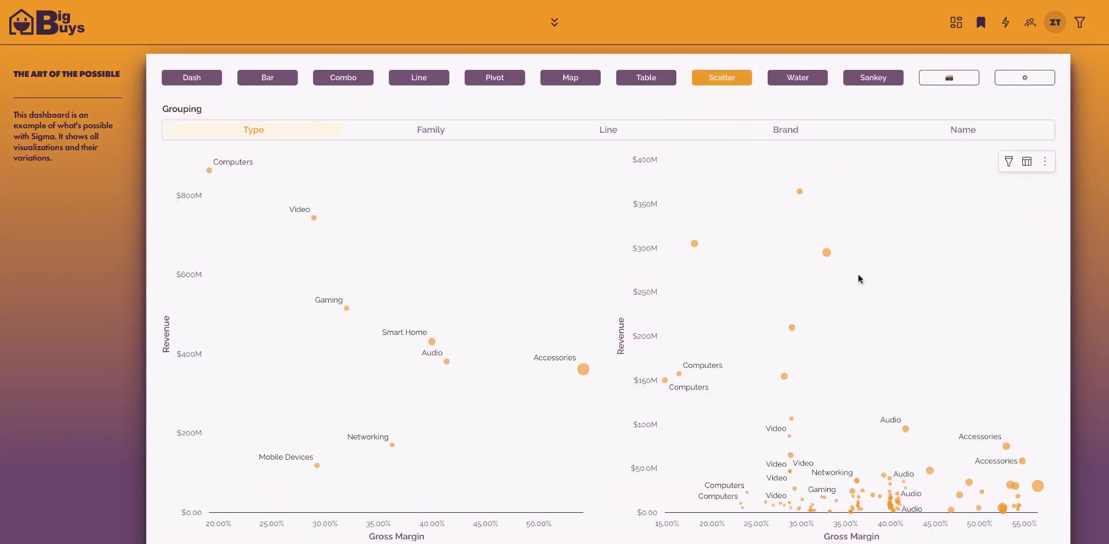
left_click(882, 79)
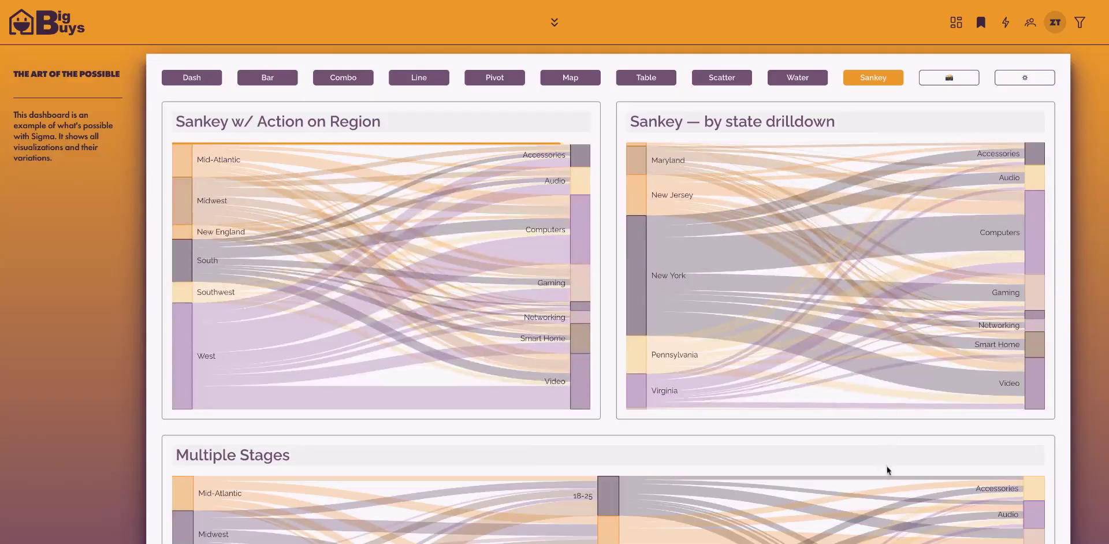
scroll(899, 449, "down", 3)
scroll(952, 285, "up", 3)
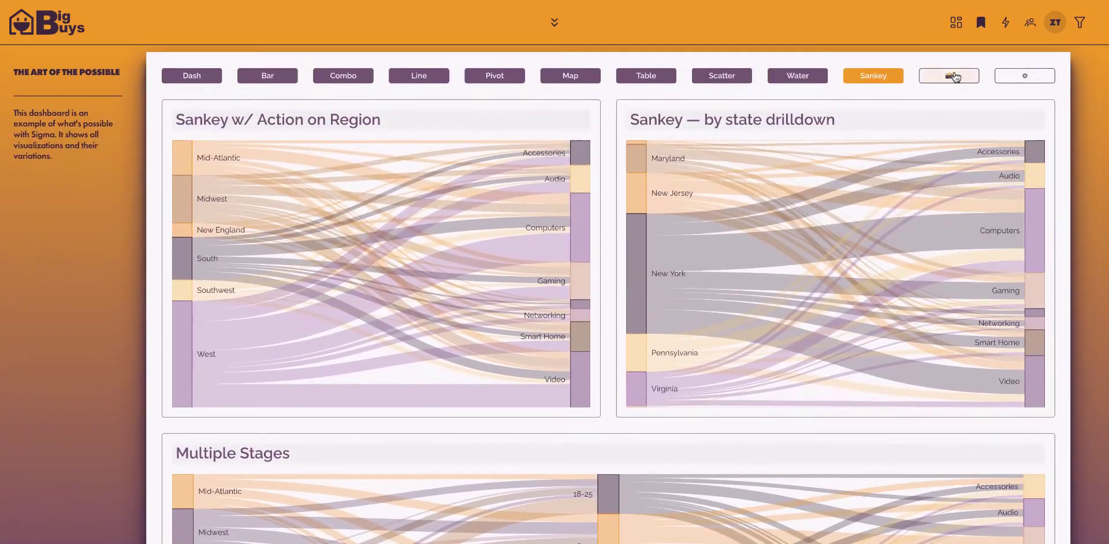
Step: Look through the dashboard-wide Filters panel and close it again
left_click(953, 79)
left_click(1032, 79)
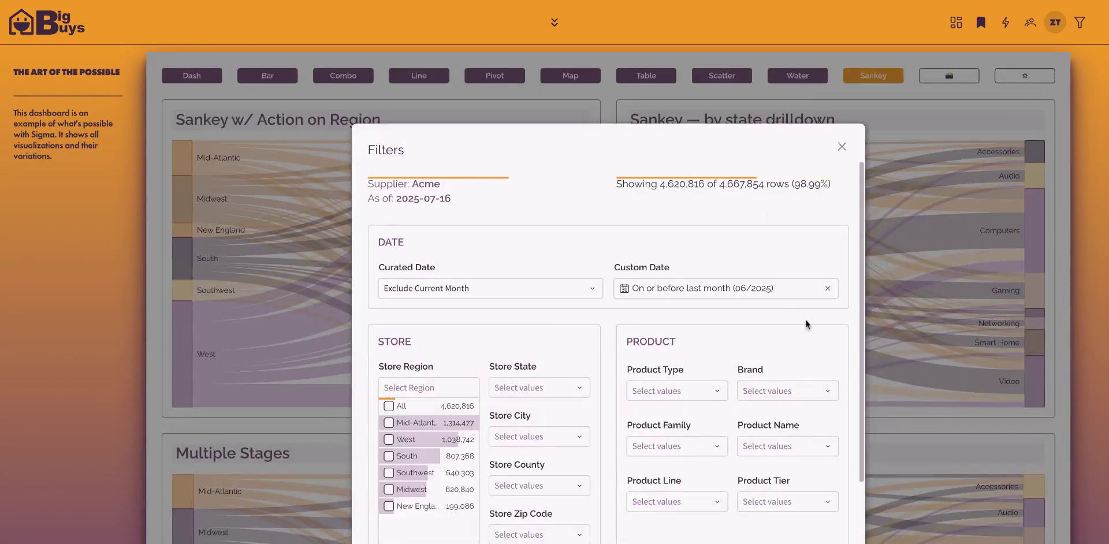
scroll(791, 341, "down", 3)
scroll(792, 340, "down", 2)
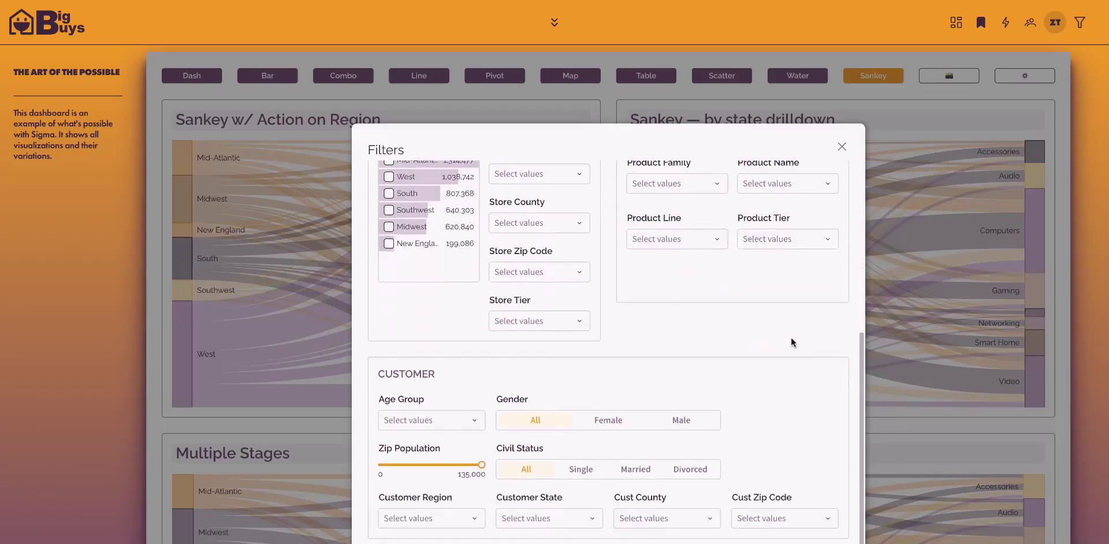
scroll(793, 341, "up", 5)
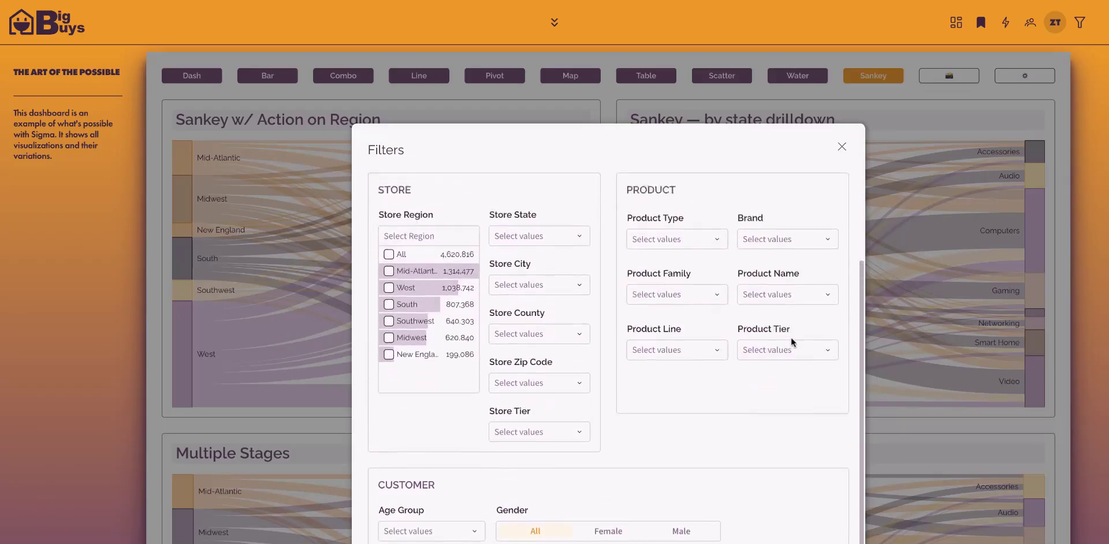
left_click(843, 147)
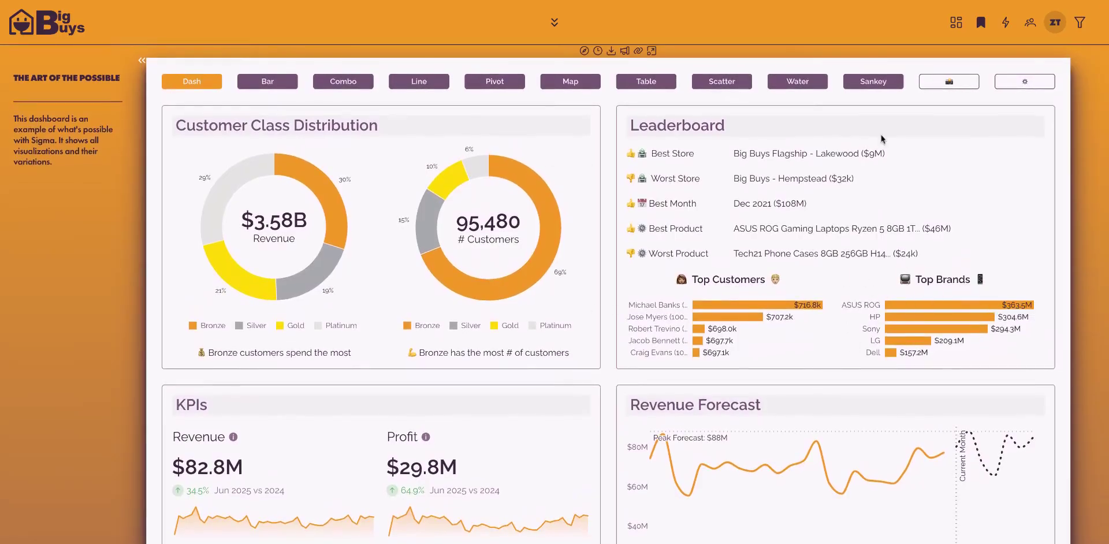
Step: Copy the dashboard workbook under the name 'Solution Review Webinar'
left_click(956, 23)
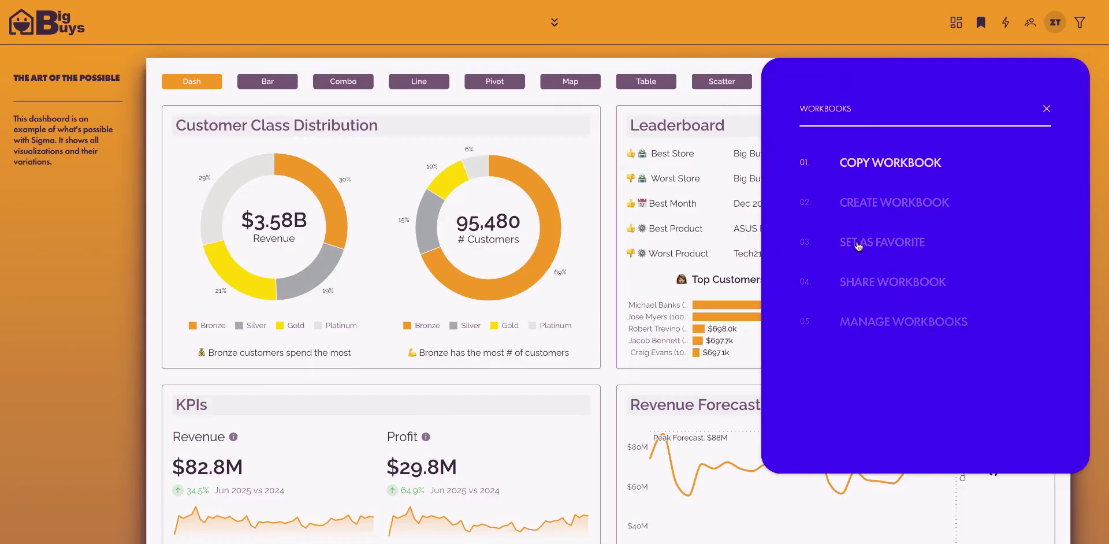
scroll(617, 413, "down", 1)
scroll(616, 411, "down", 3)
scroll(616, 410, "up", 4)
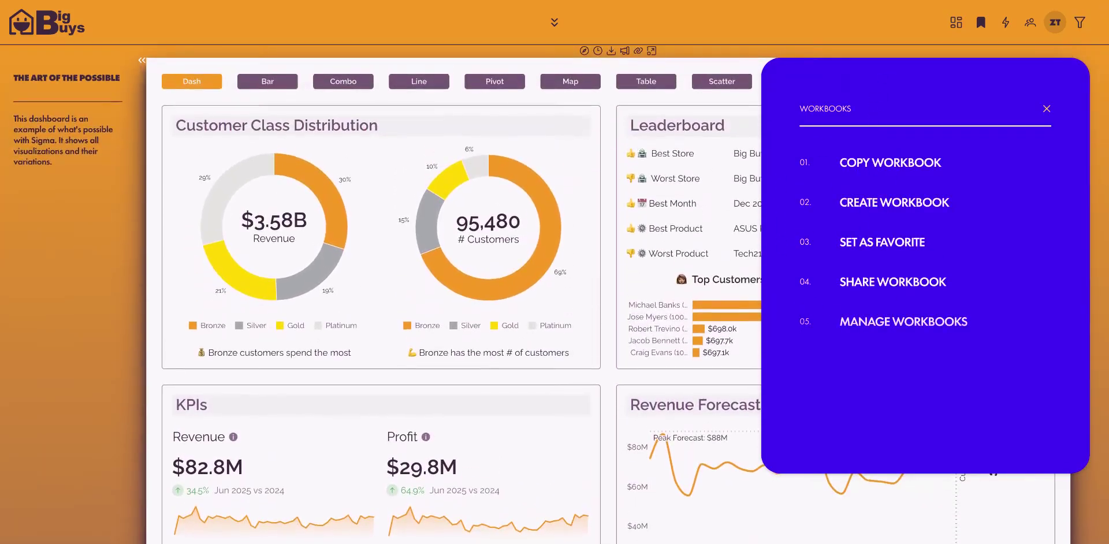
left_click(868, 166)
left_click(728, 203)
type("Sol")
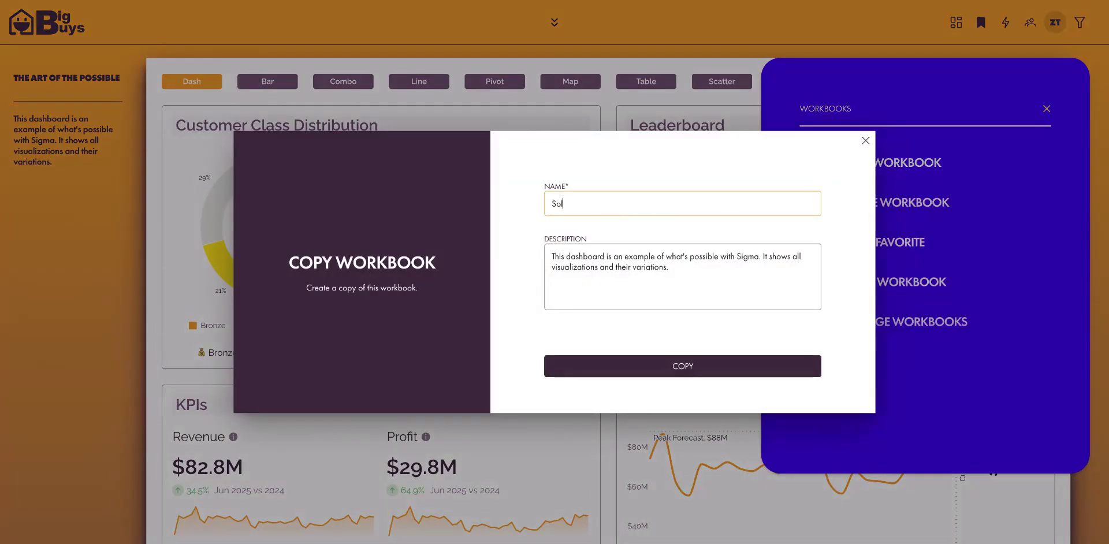
type("ution Review Webina")
type("r")
left_click(624, 293)
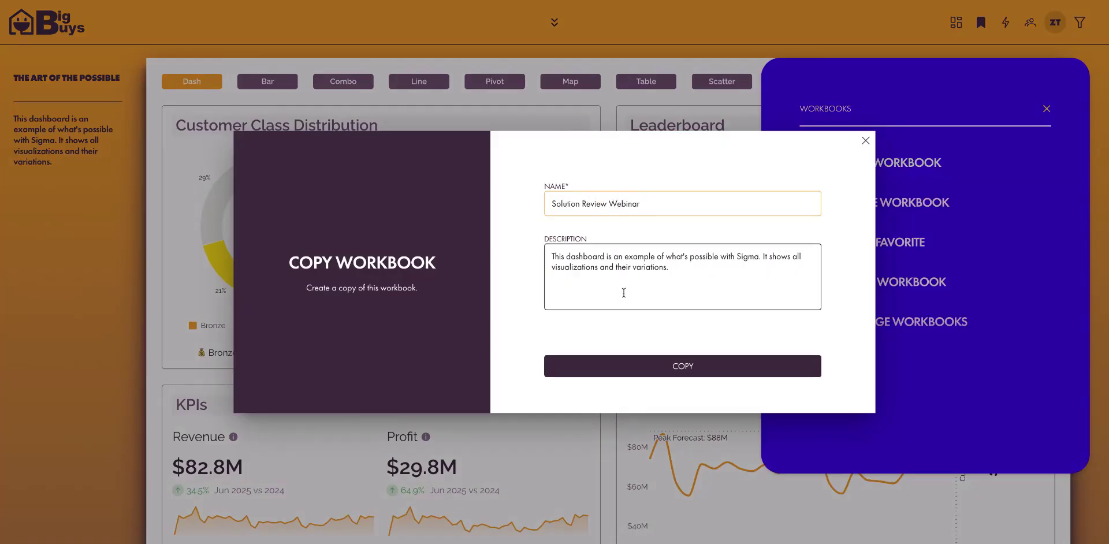
left_click(711, 372)
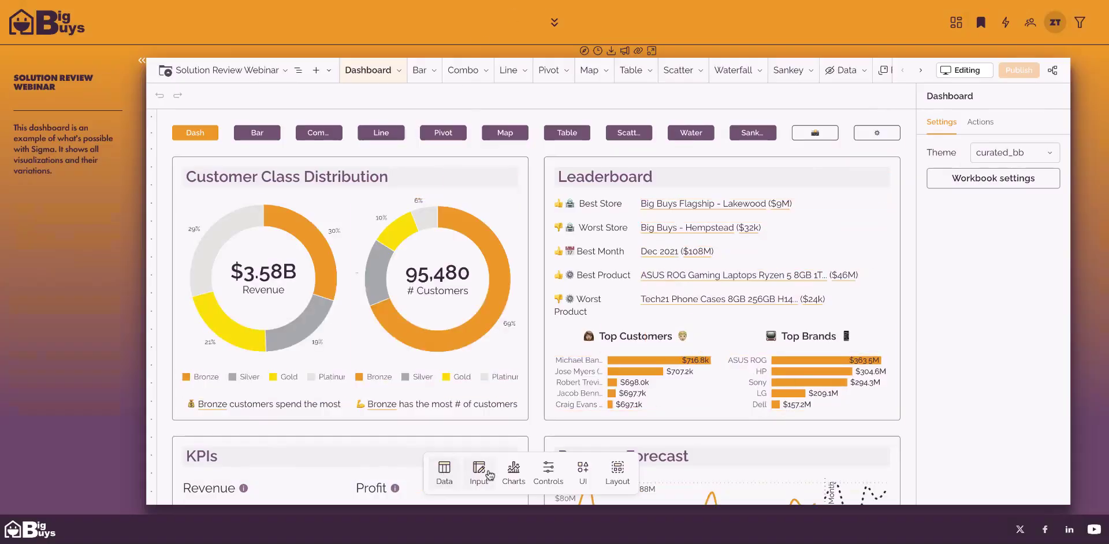
left_click(444, 478)
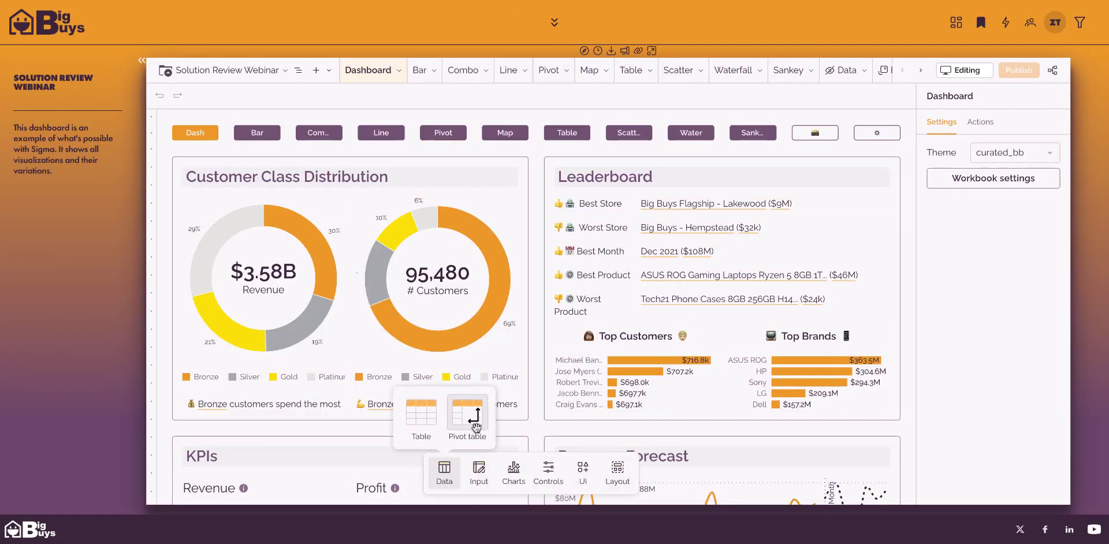
left_click(479, 473)
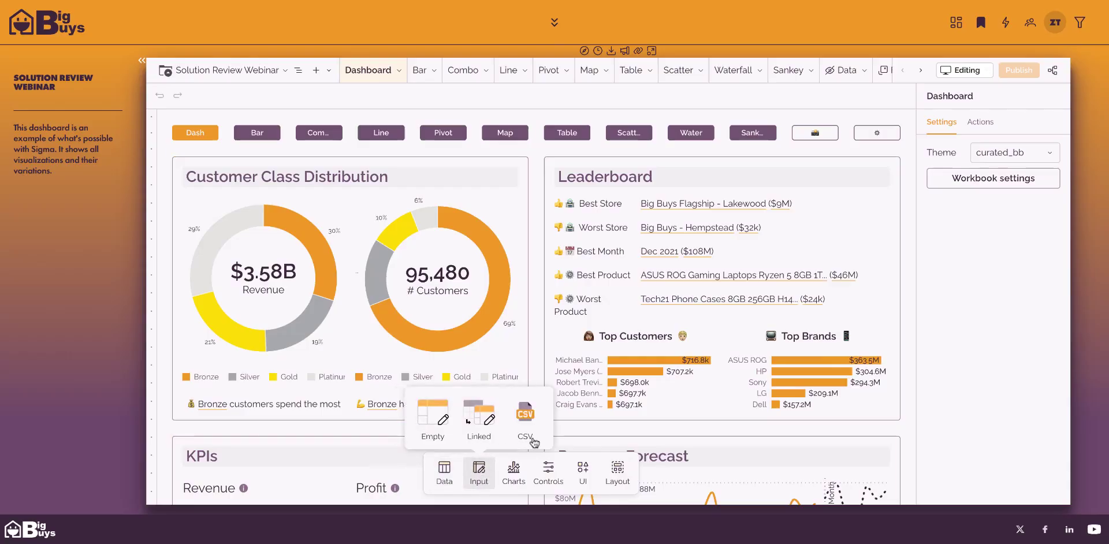
left_click(514, 471)
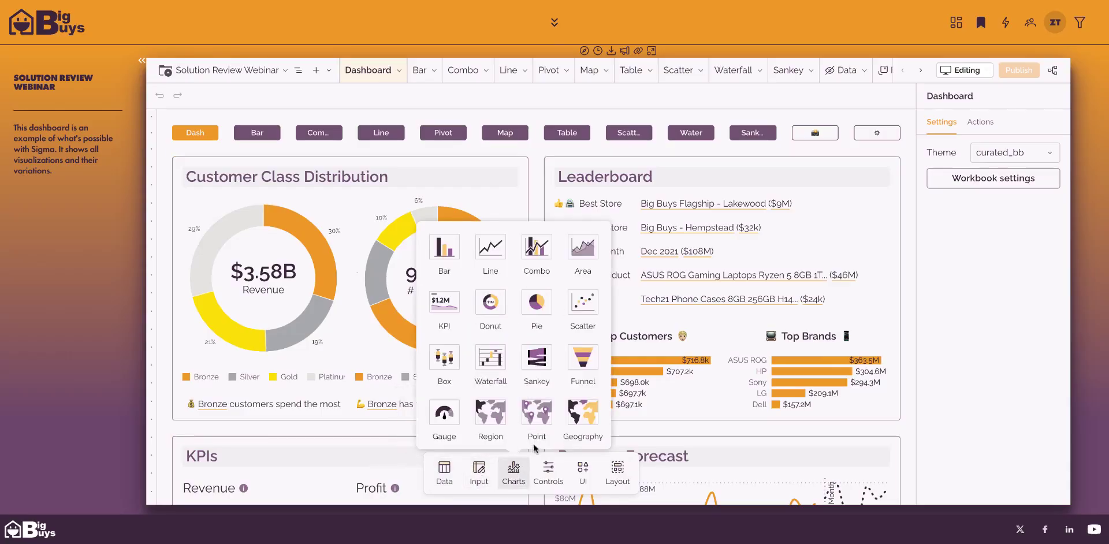
left_click(549, 473)
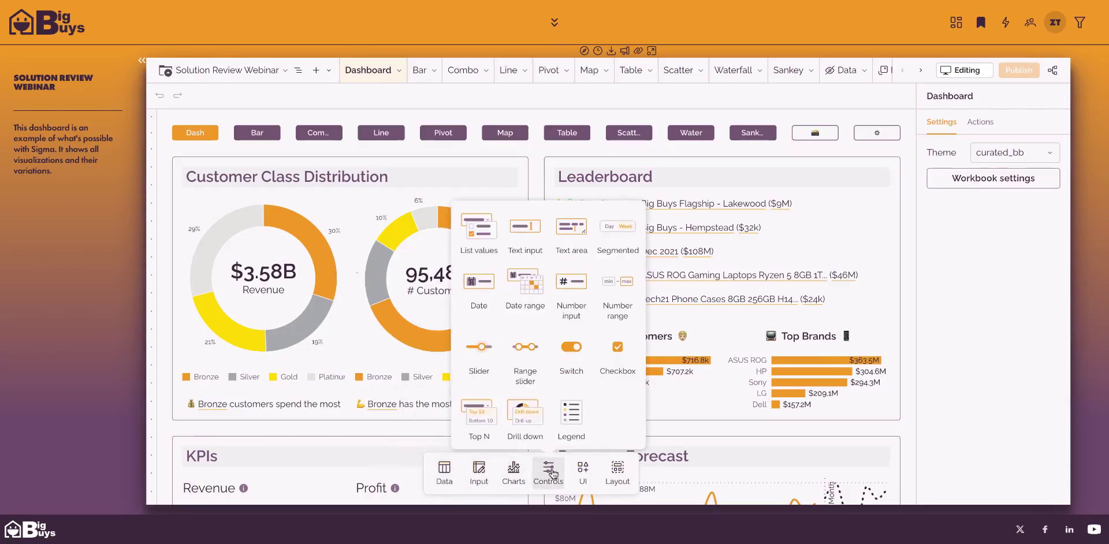
left_click(550, 473)
left_click(583, 471)
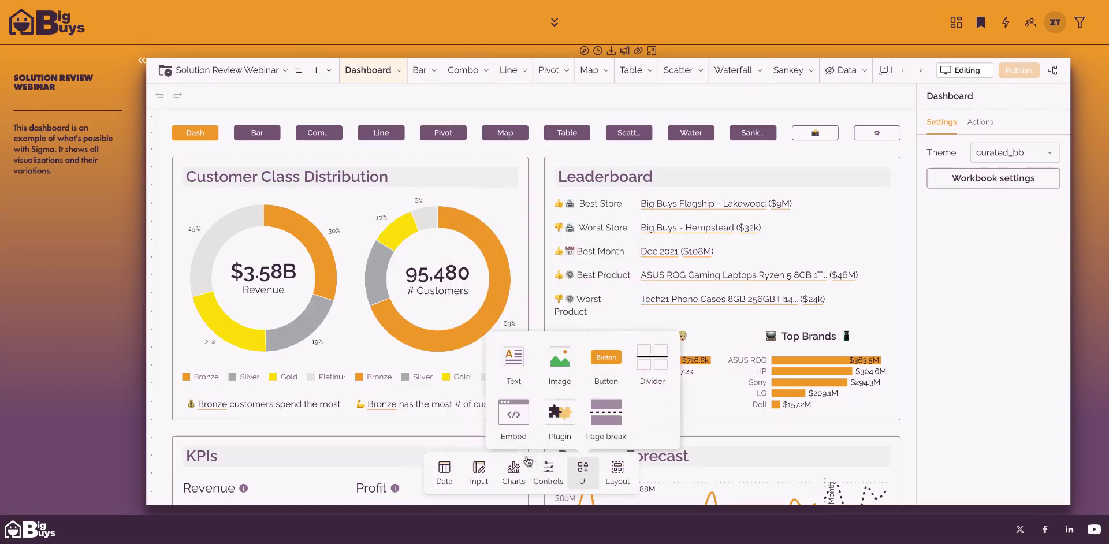
left_click(583, 470)
left_click(618, 471)
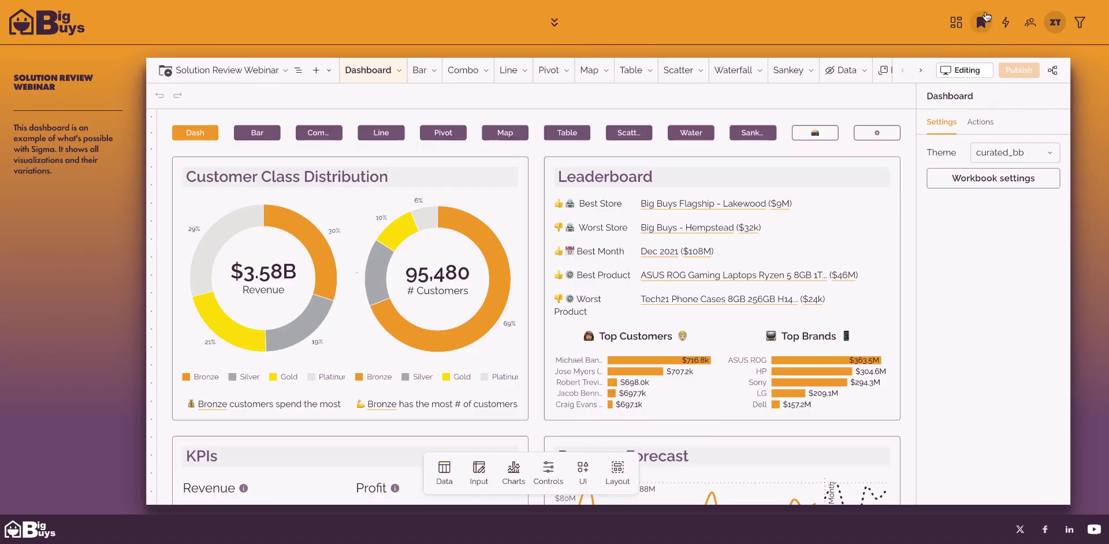
Step: Save a default bookmark named 'Solution Review Bookmark' with a short description
left_click(981, 22)
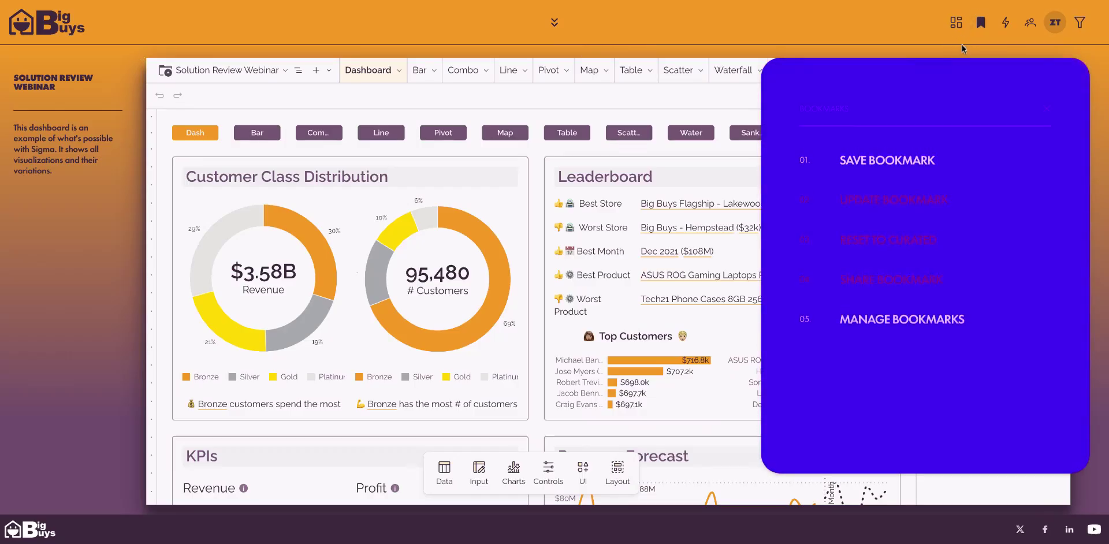
left_click(905, 164)
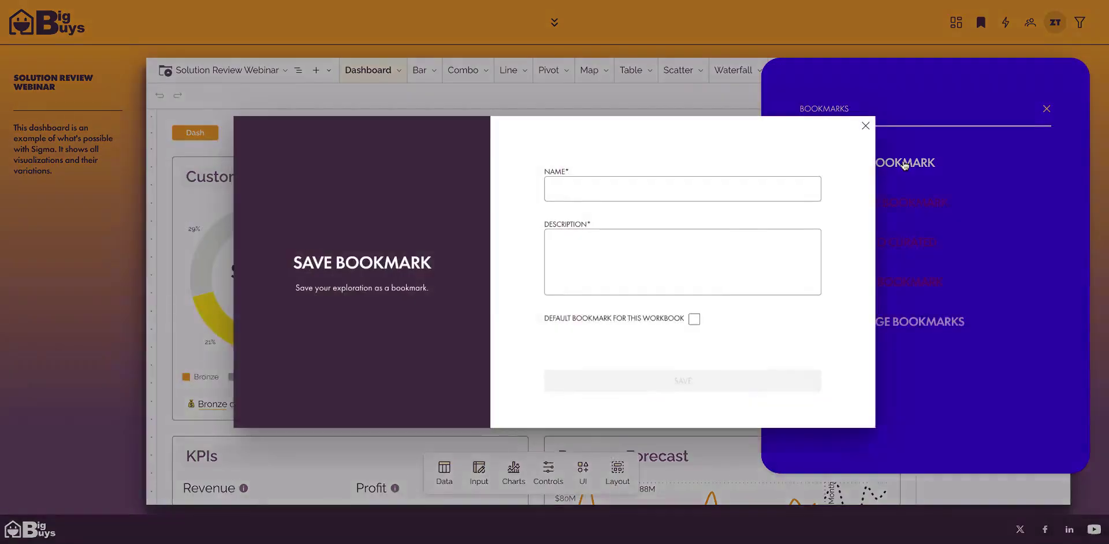
left_click(718, 197)
type("Solution Review")
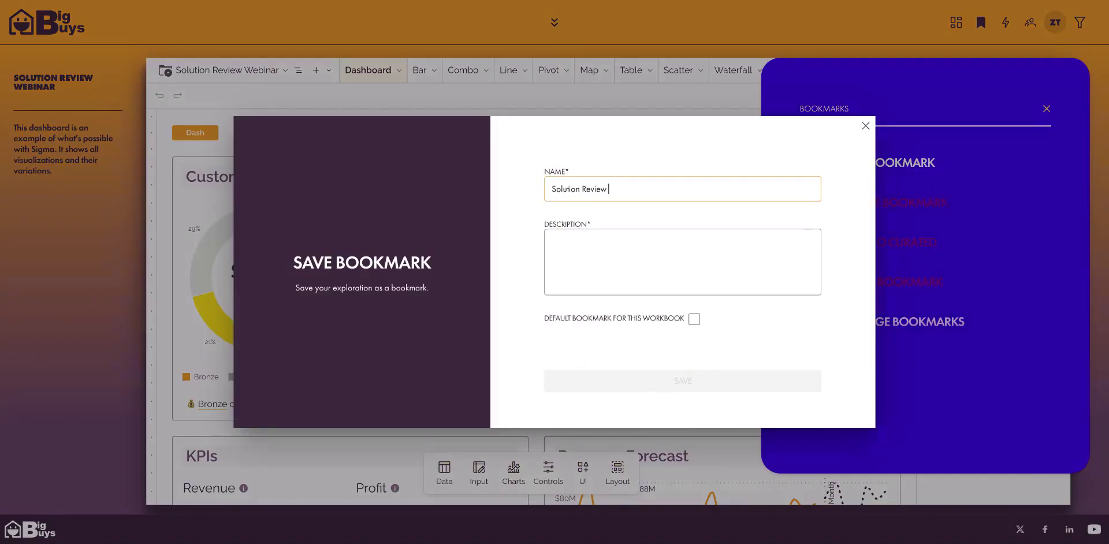
type(" Bookmark")
left_click(694, 319)
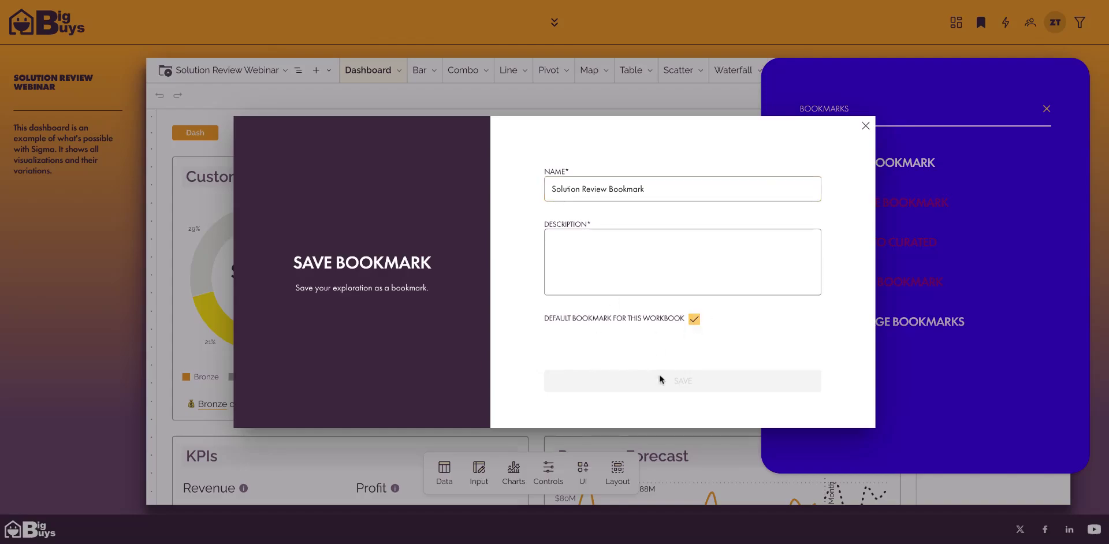
left_click(626, 257)
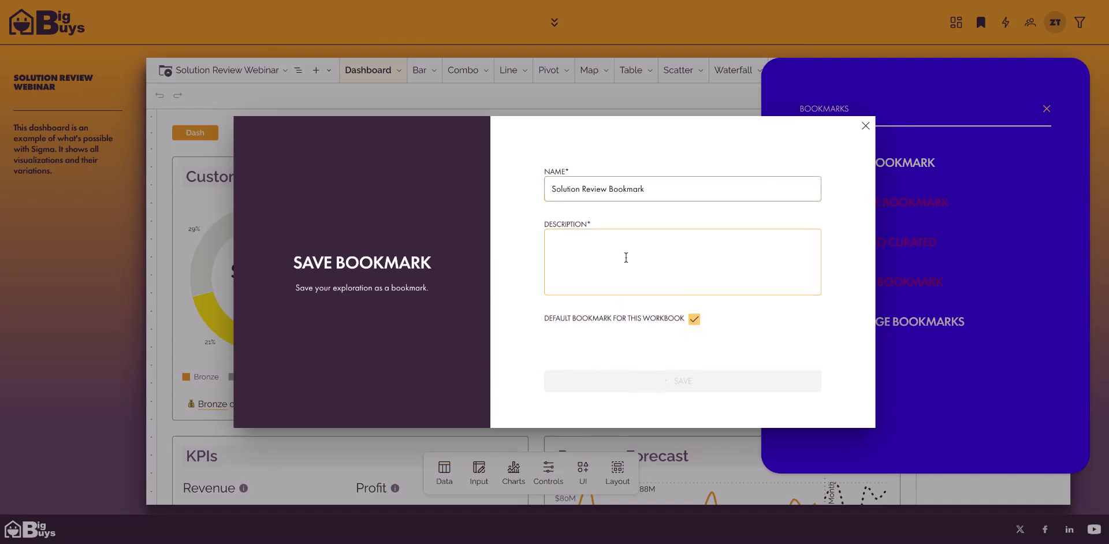
type("d")
key("BackSpace")
type("Description of the bookmark")
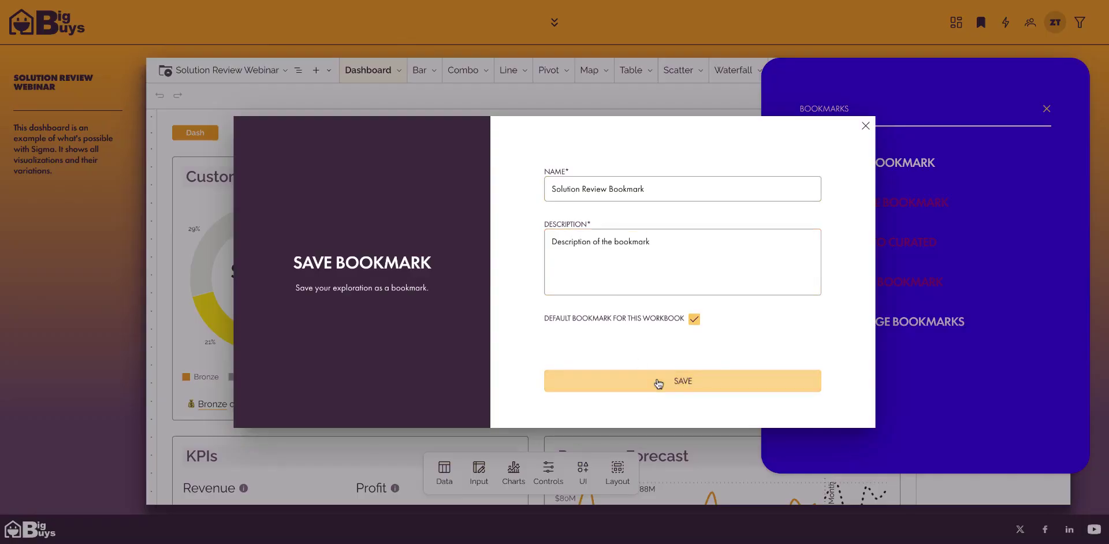
left_click(658, 382)
left_click(691, 133)
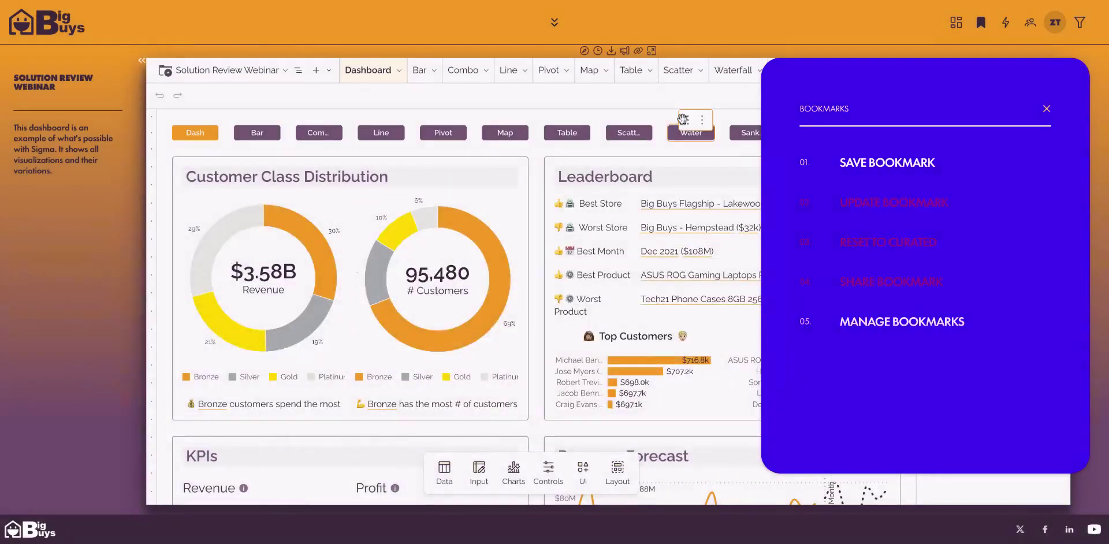
Step: Close Bookmarks, go to the Self-Service Art of the Possible dashboard, and show workbook actions
left_click(1047, 111)
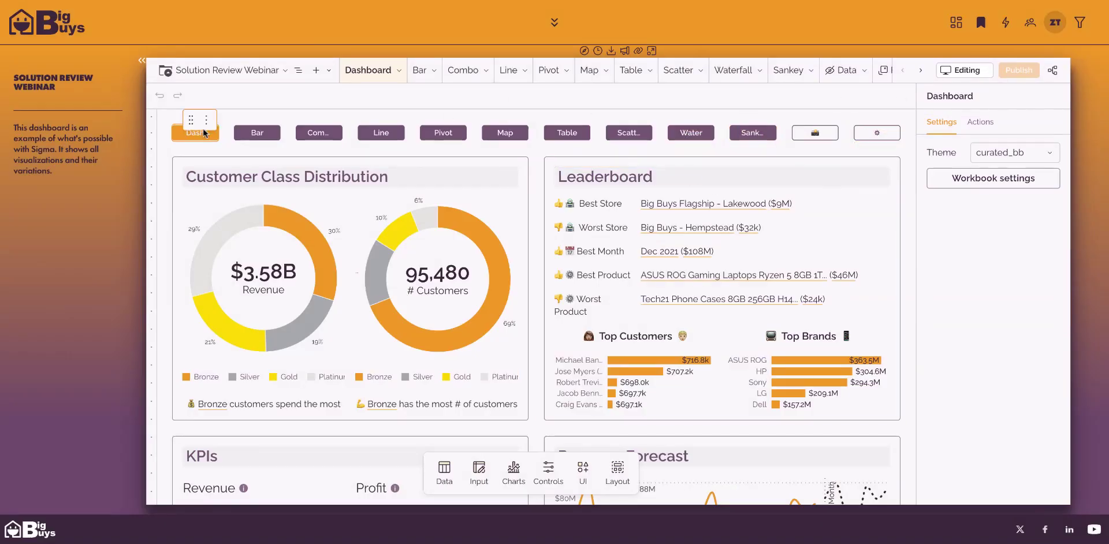
left_click(143, 61)
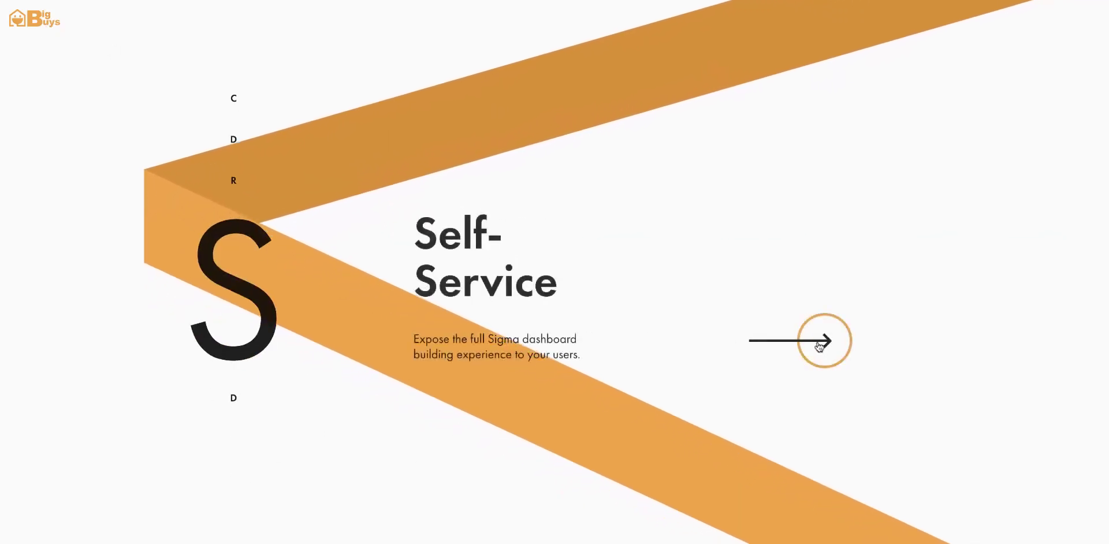
left_click(817, 344)
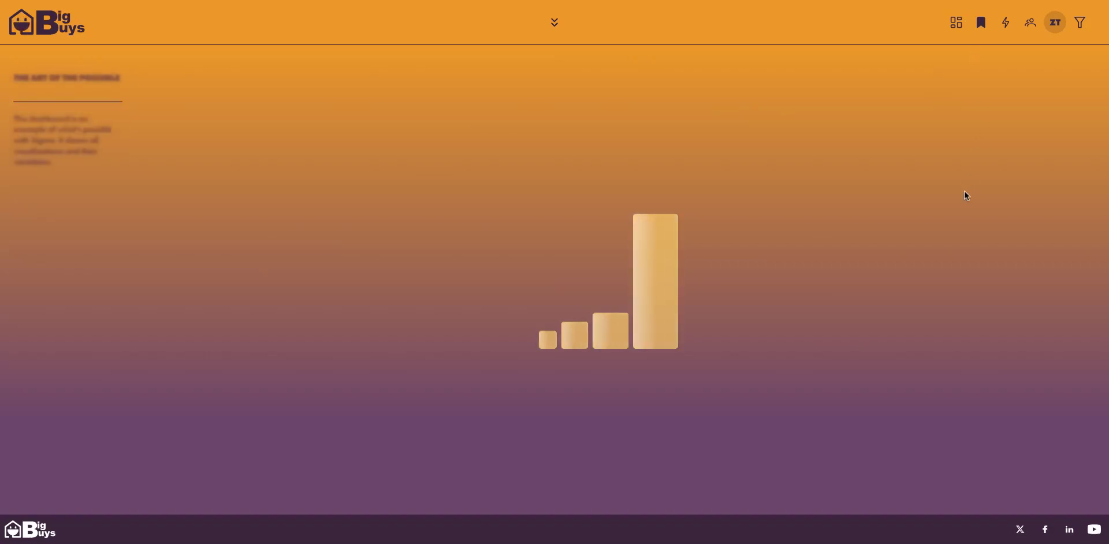
left_click(956, 23)
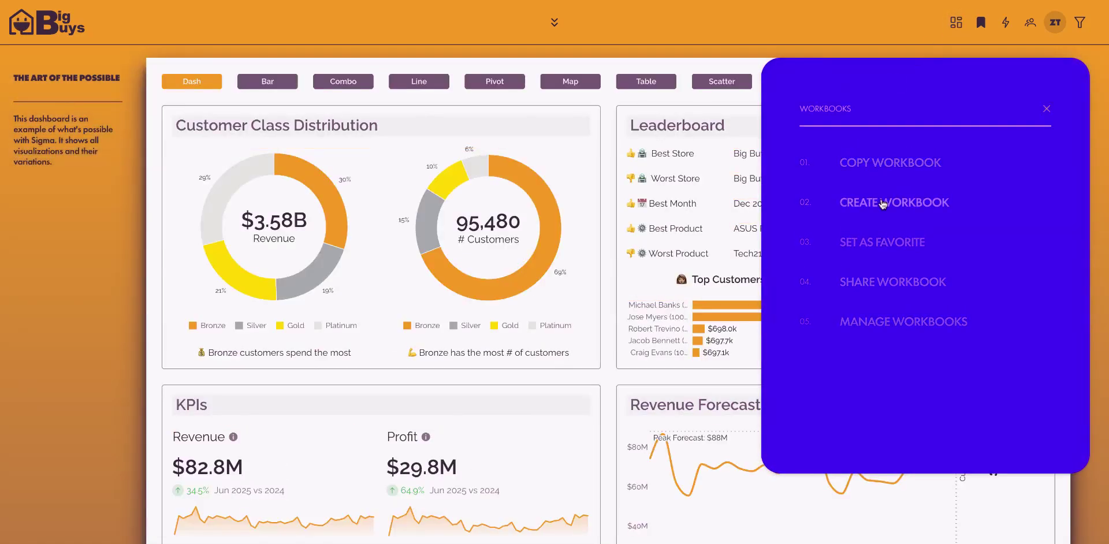
Step: Create a workbook named 'Solution Review - New Workbook' with description 'My very first workbook'
left_click(886, 203)
left_click(746, 203)
type("Solution Revie")
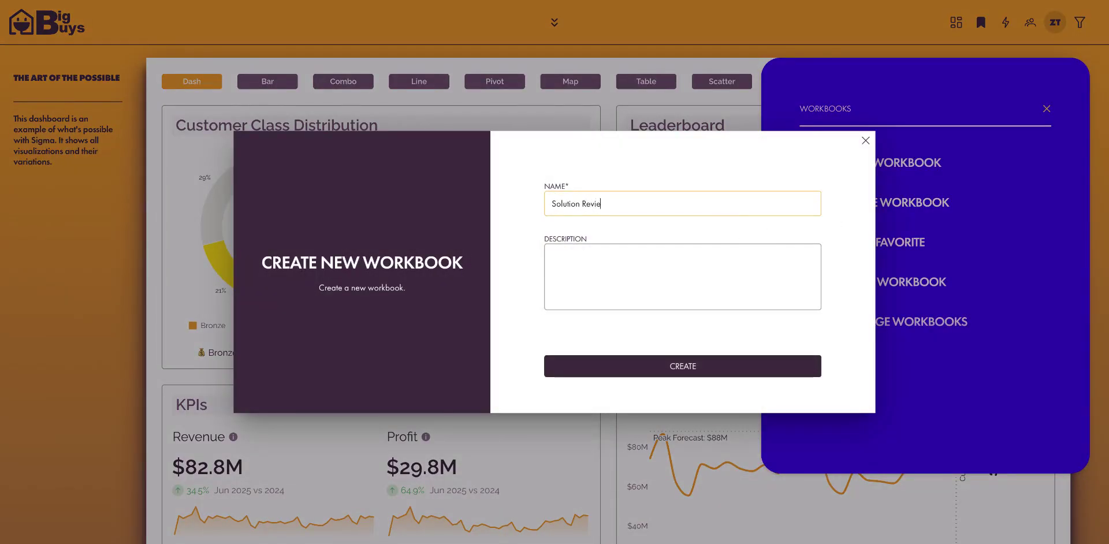
type("w - New Workbook")
left_click(723, 275)
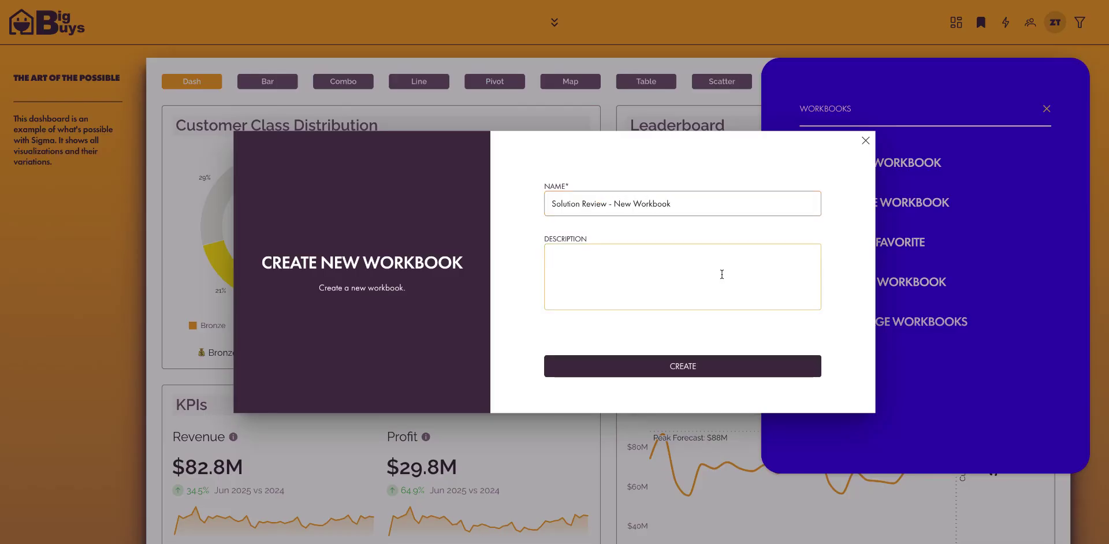
type("My very first workbook")
left_click(749, 370)
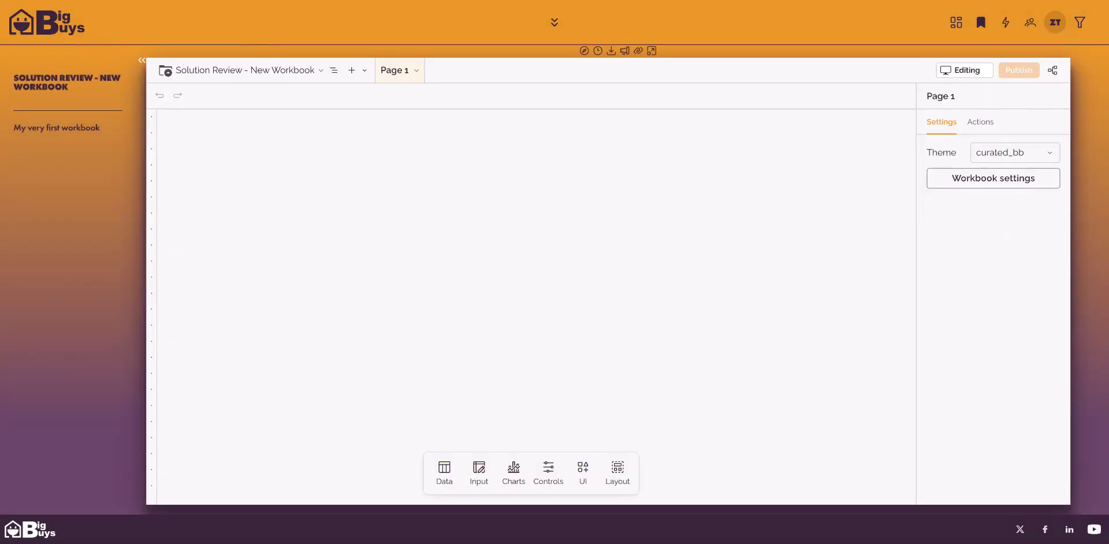
Step: Add a table of Big Buys POS (RLS) from the Shared Datasets' Big Buys Data Model w/ RLS
left_click(444, 471)
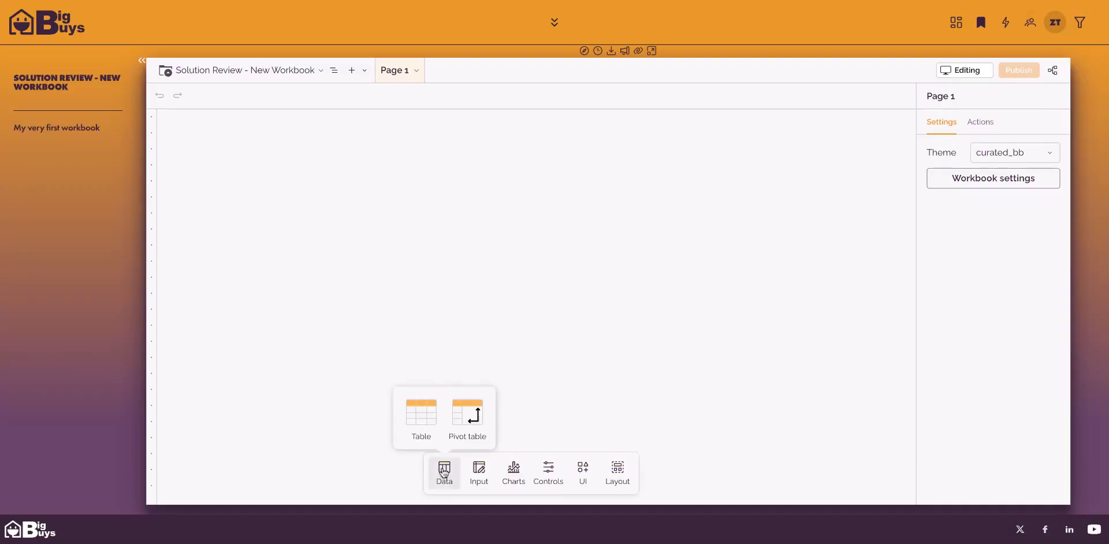
left_click(421, 421)
left_click(561, 172)
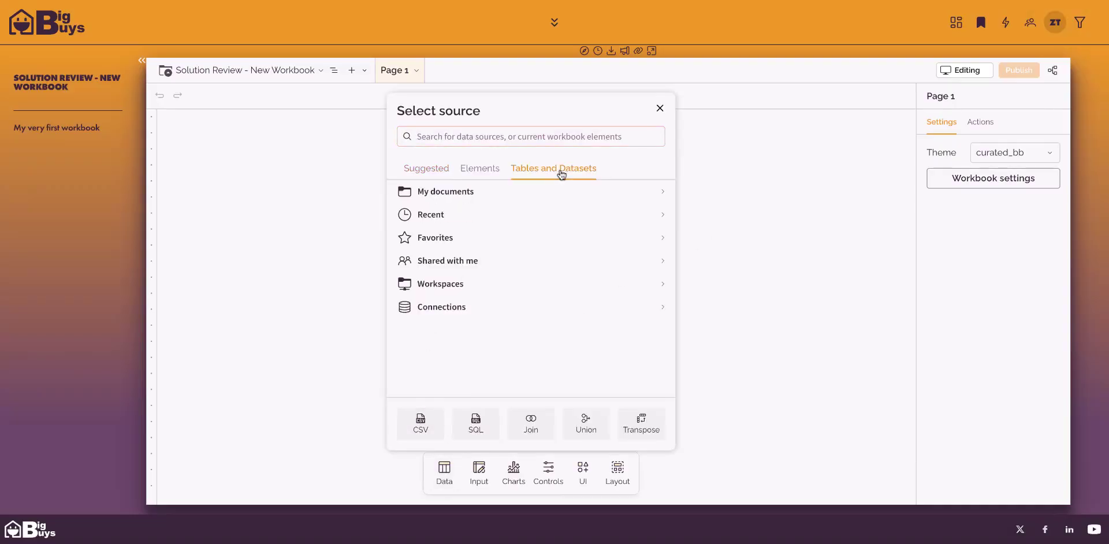
left_click(450, 287)
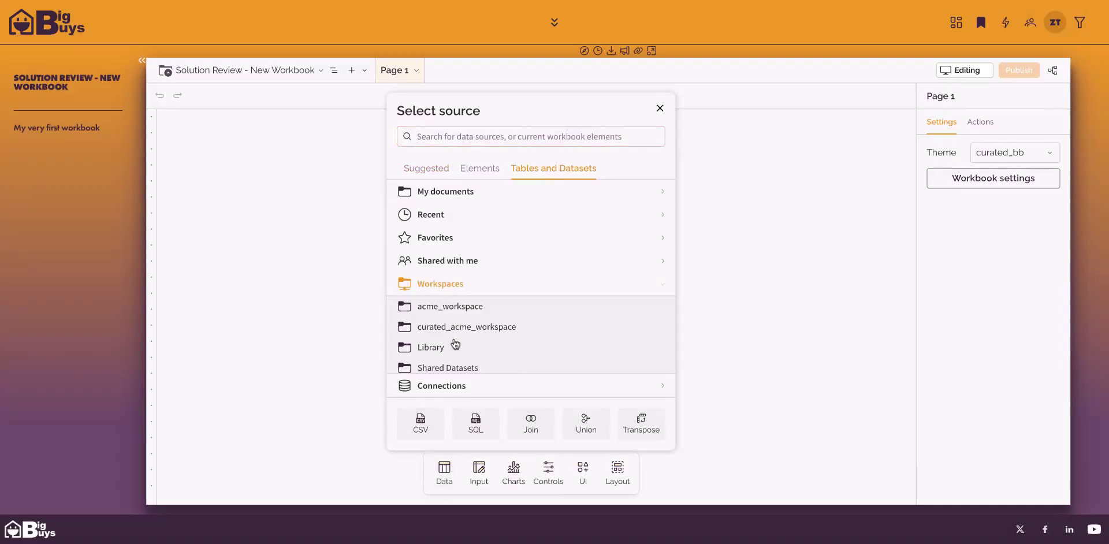
left_click(451, 369)
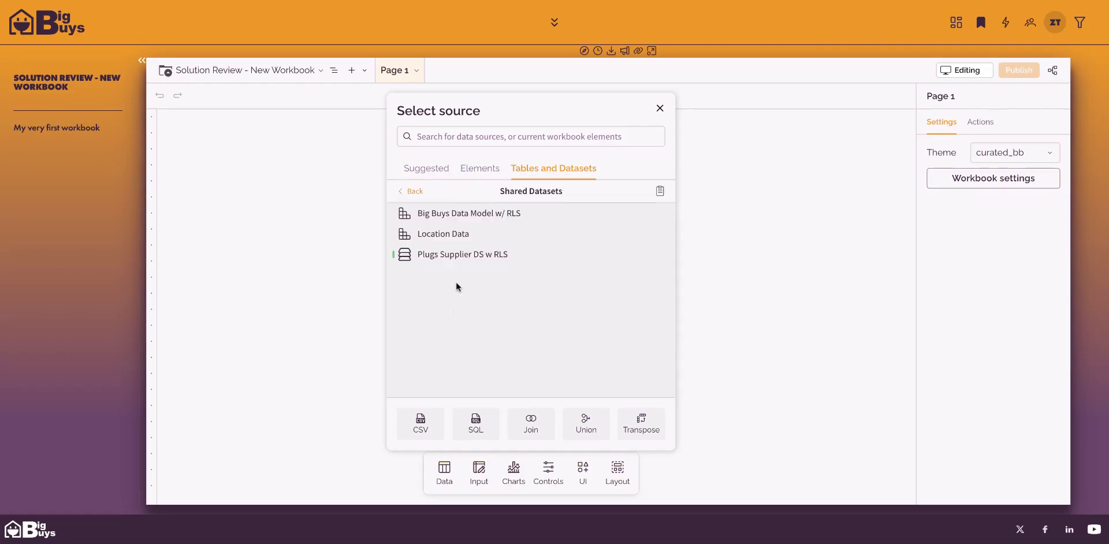
left_click(487, 215)
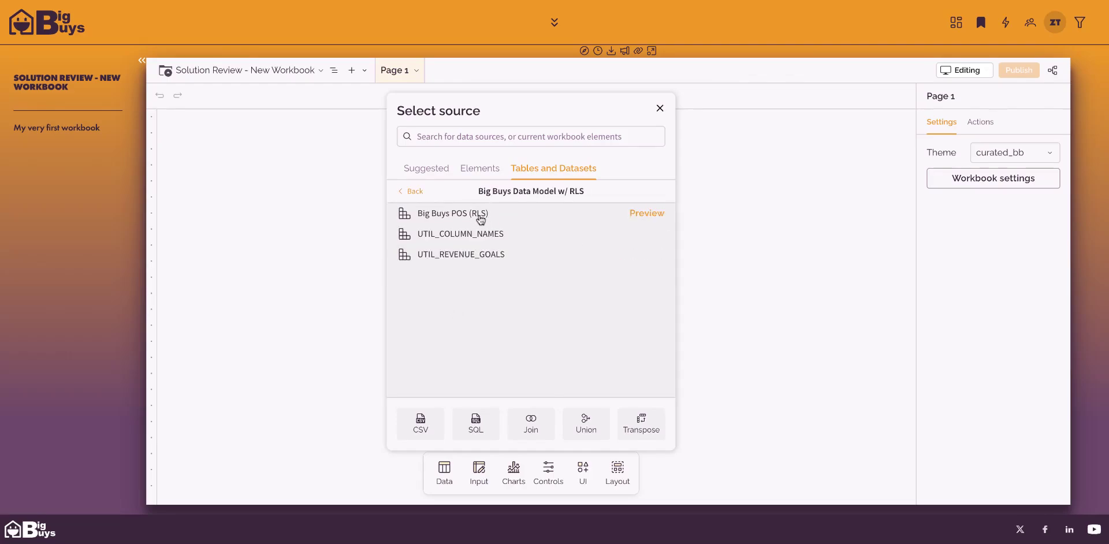
left_click(481, 213)
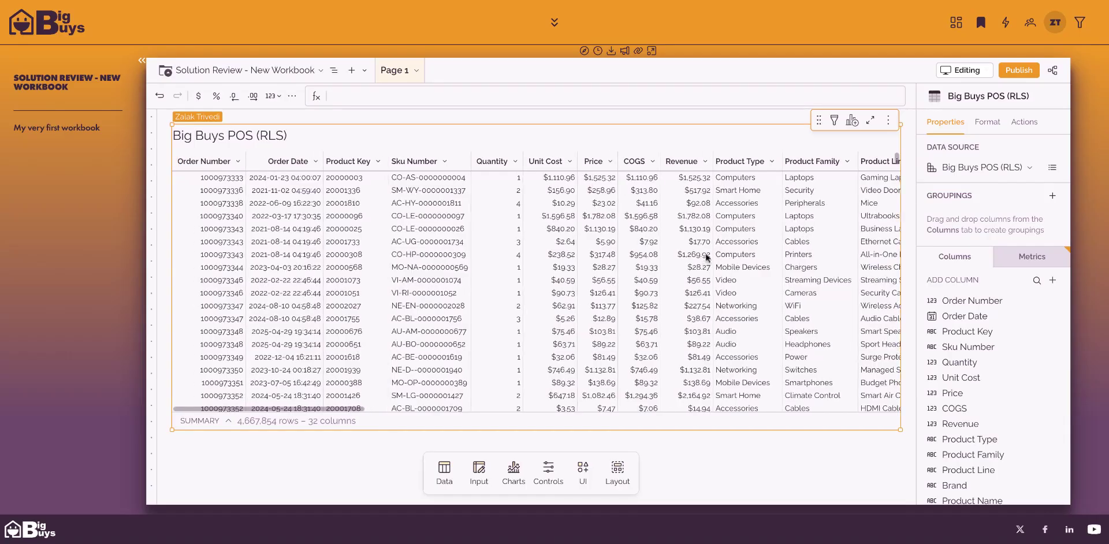
Step: Insert a new column after COGS calculated as Revenue minus COGS
left_click(653, 162)
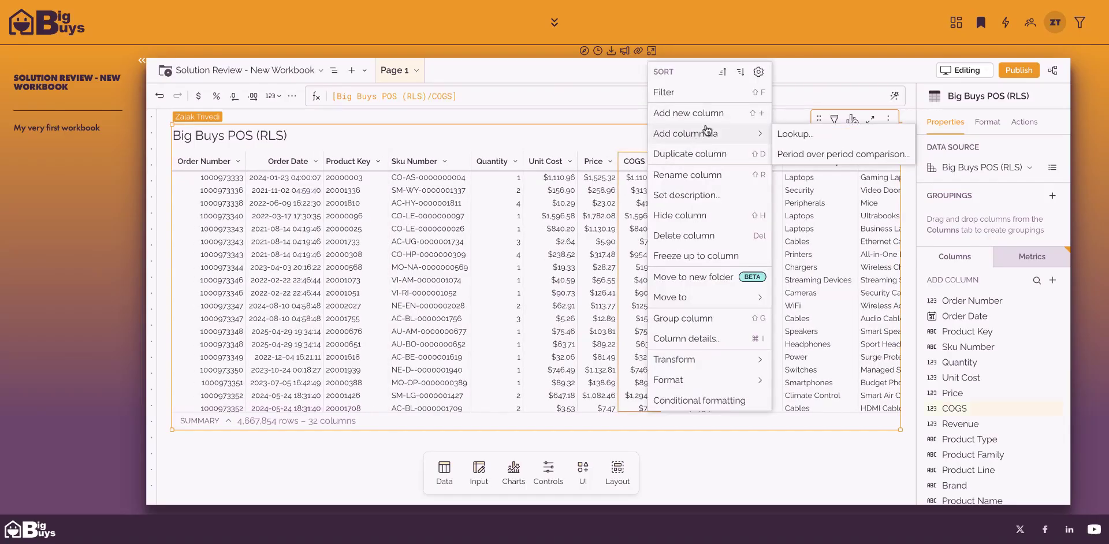
left_click(721, 115)
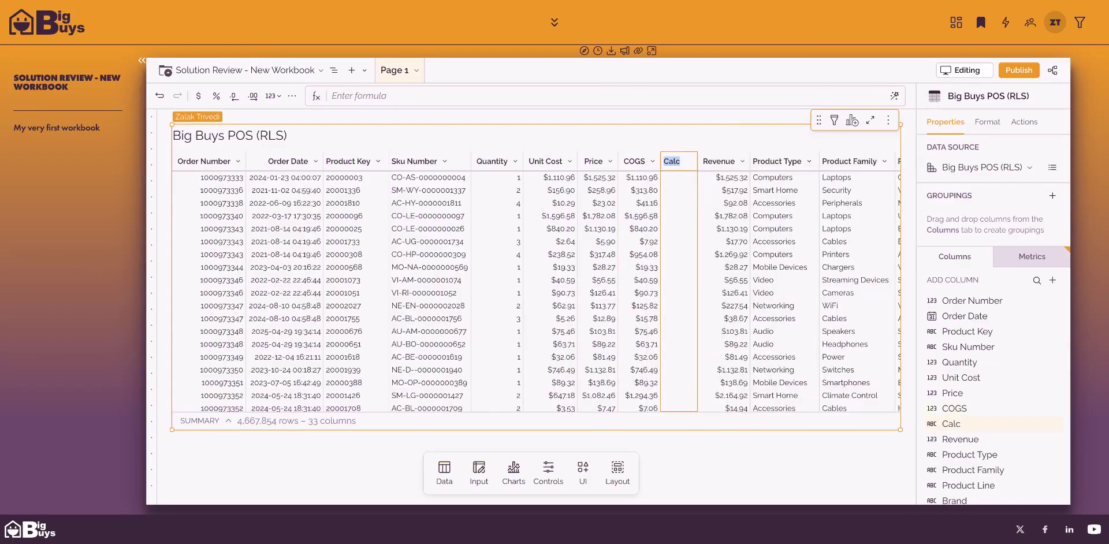
type("Profit")
key("Return")
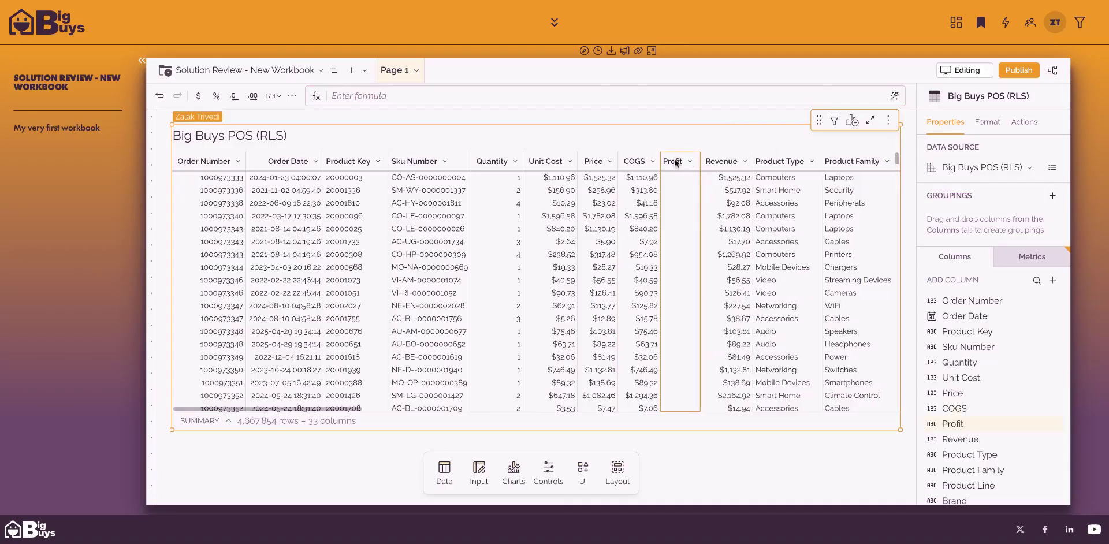
left_click_drag(739, 158, 727, 174)
left_click(727, 176)
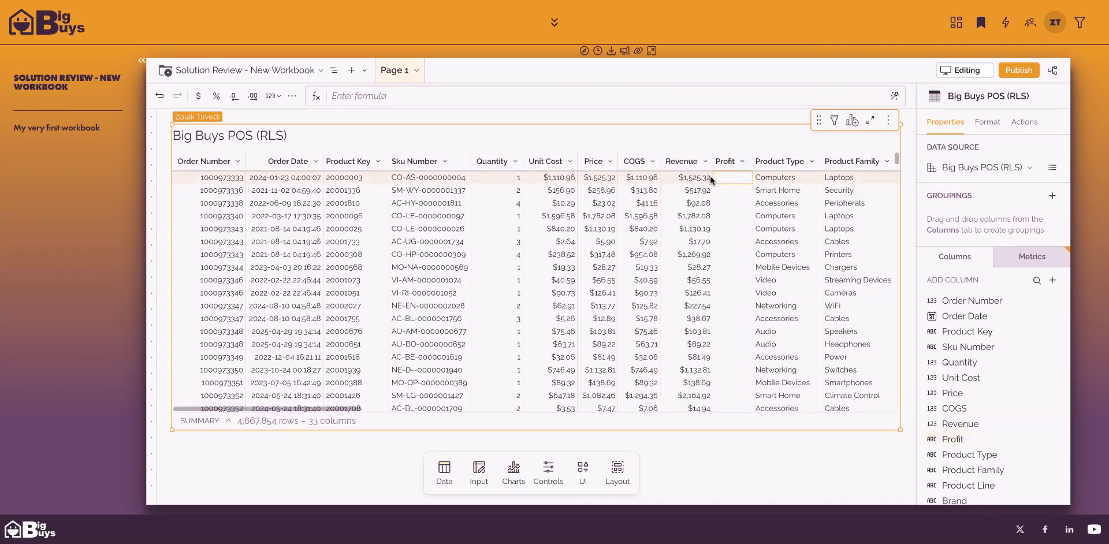
left_click(698, 175)
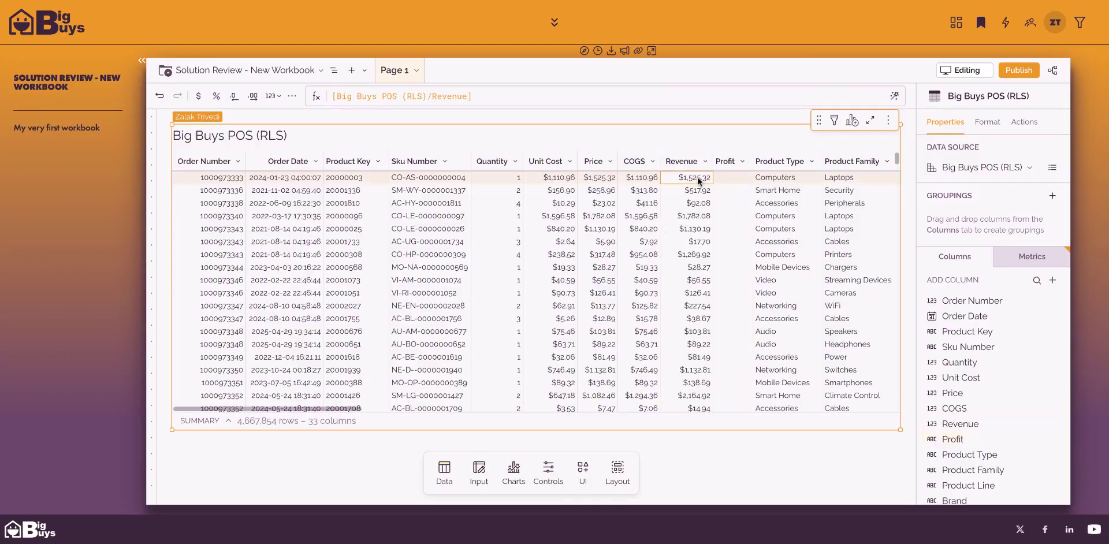
left_click(661, 100)
type("-")
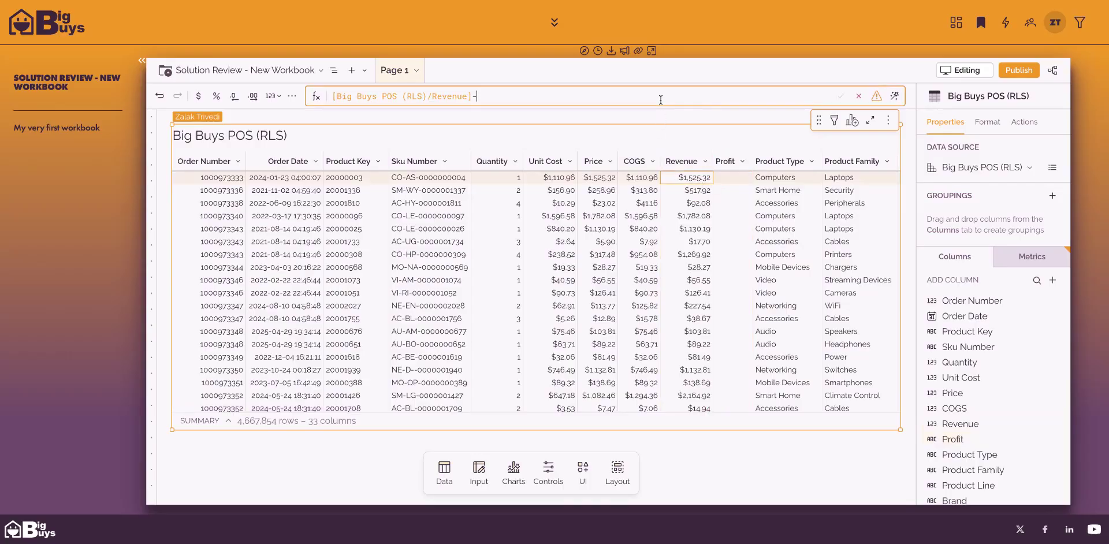
left_click(645, 181)
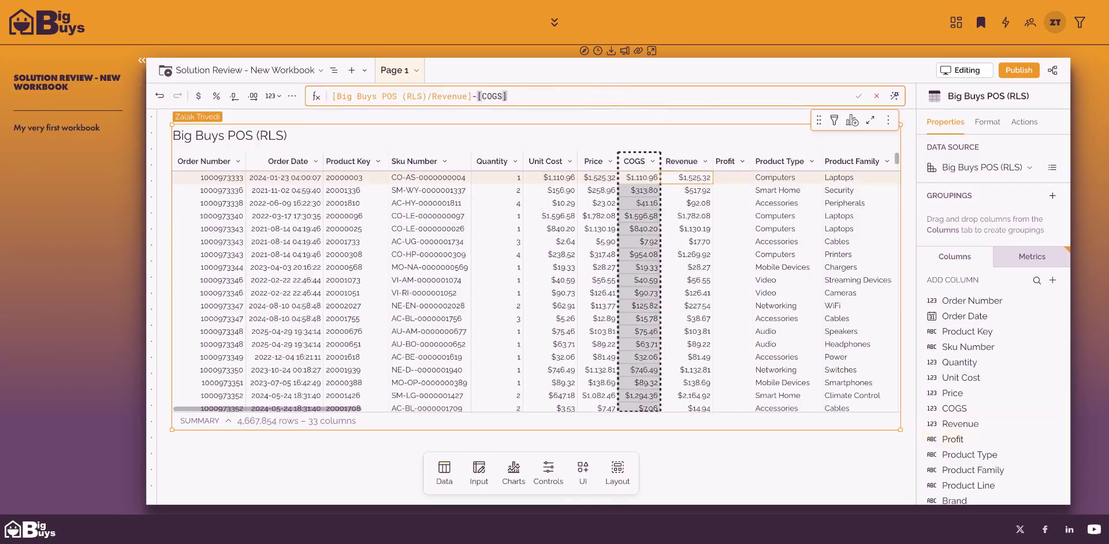
key("Return")
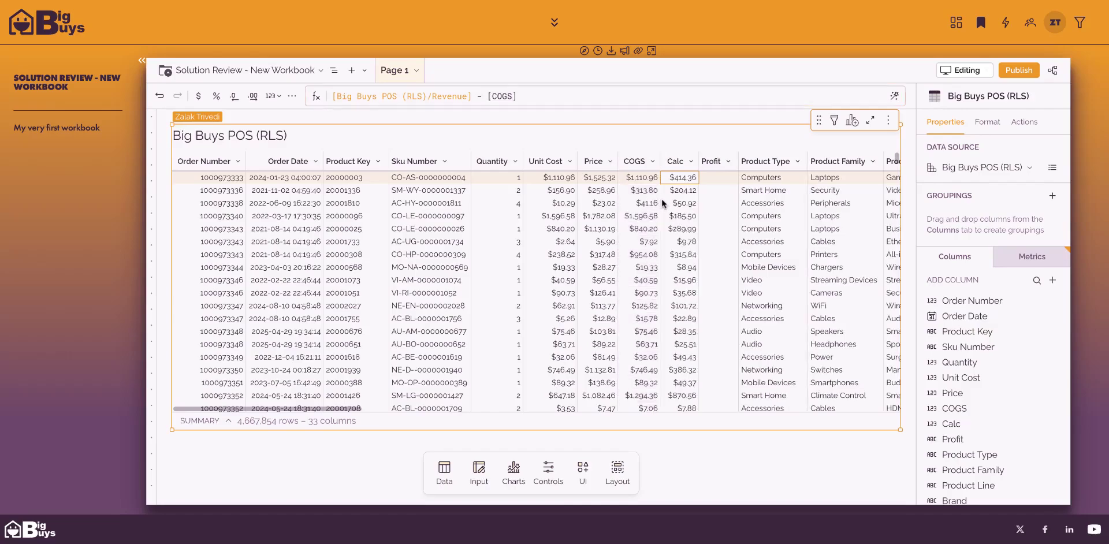
Step: Rename the Calc column to Profit and delete the old Profit (1) column
double_click(675, 161)
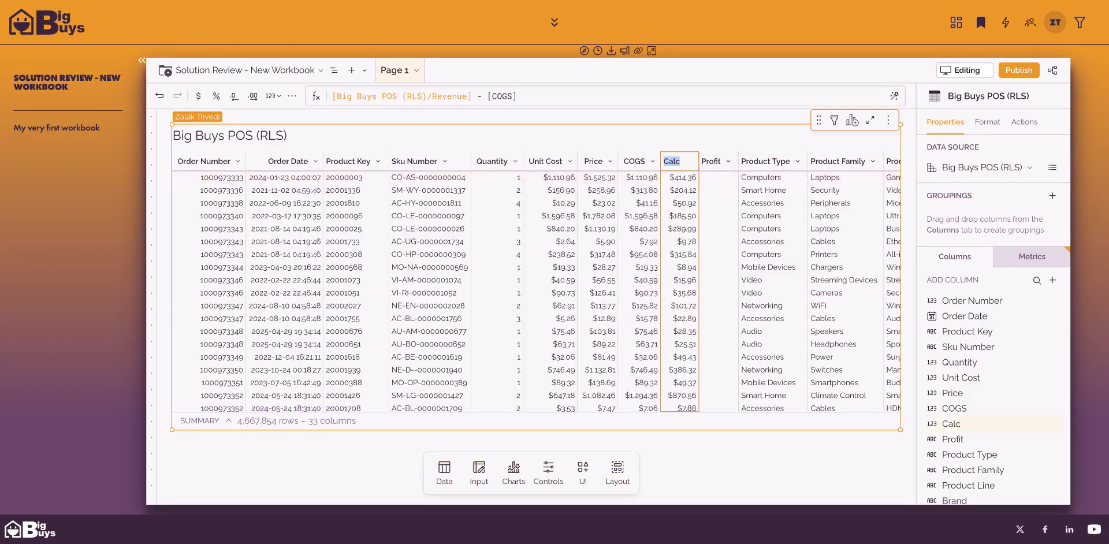
type("p")
key("Return")
left_click(741, 161)
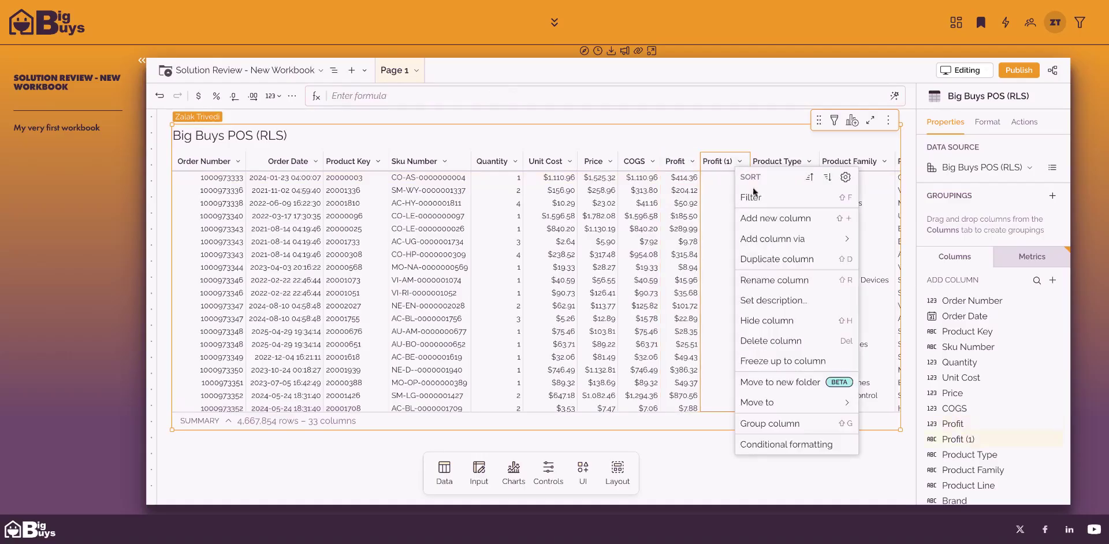
left_click(776, 339)
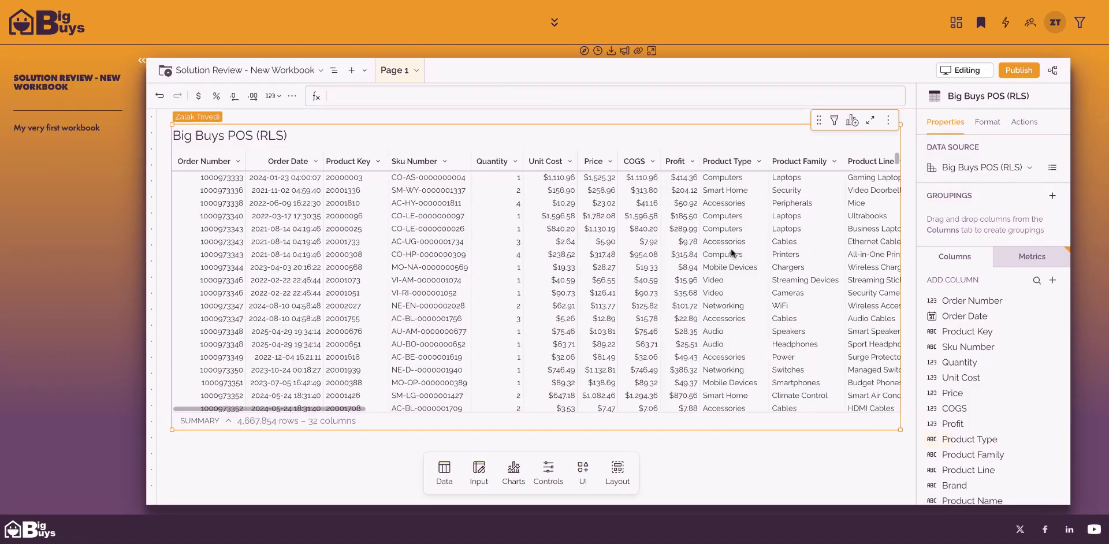
Step: Group the Big Buys POS table by Product Type and publish the workbook
left_click(760, 162)
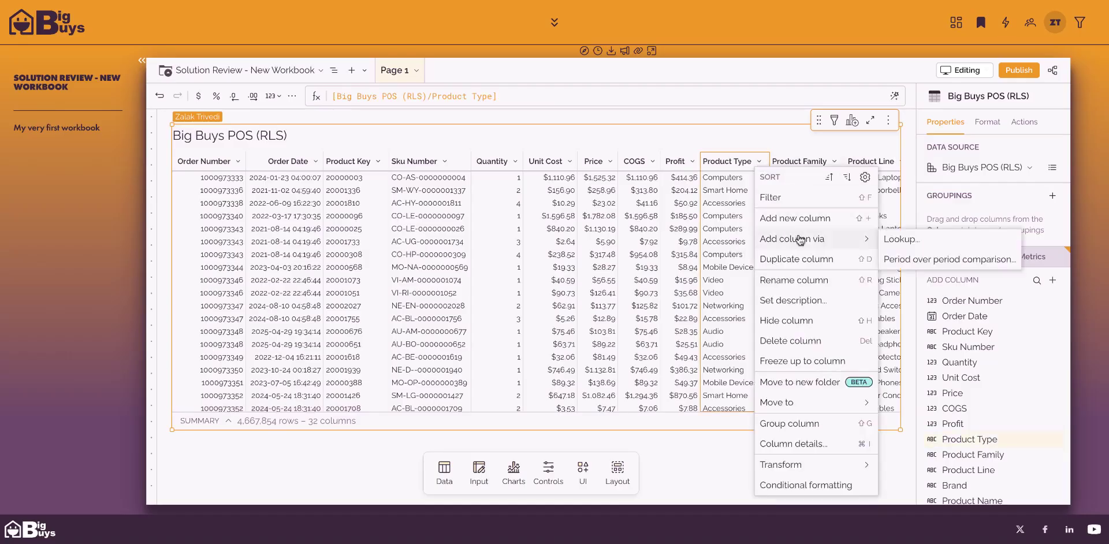
left_click(803, 424)
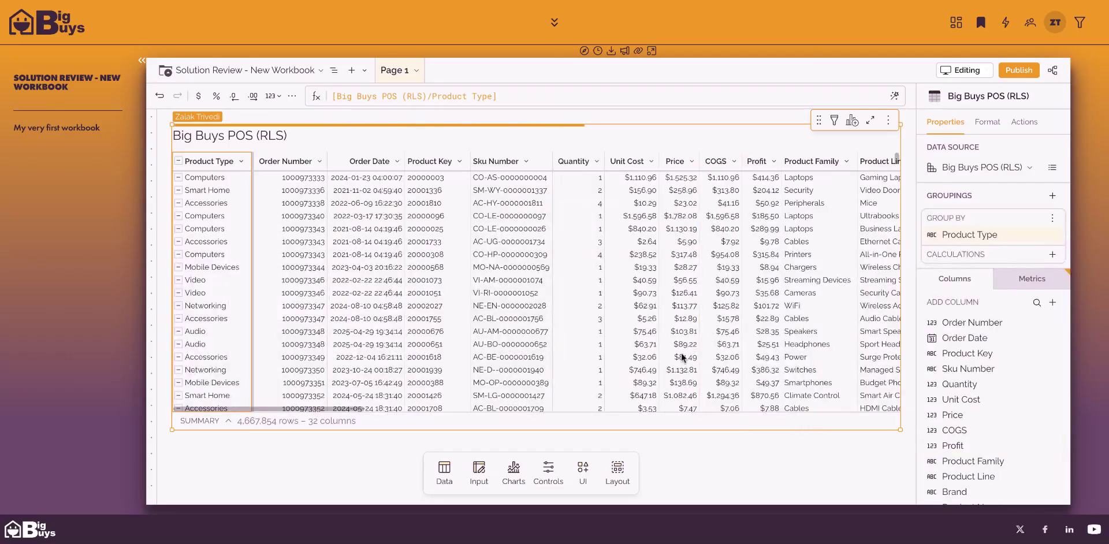
left_click(1024, 72)
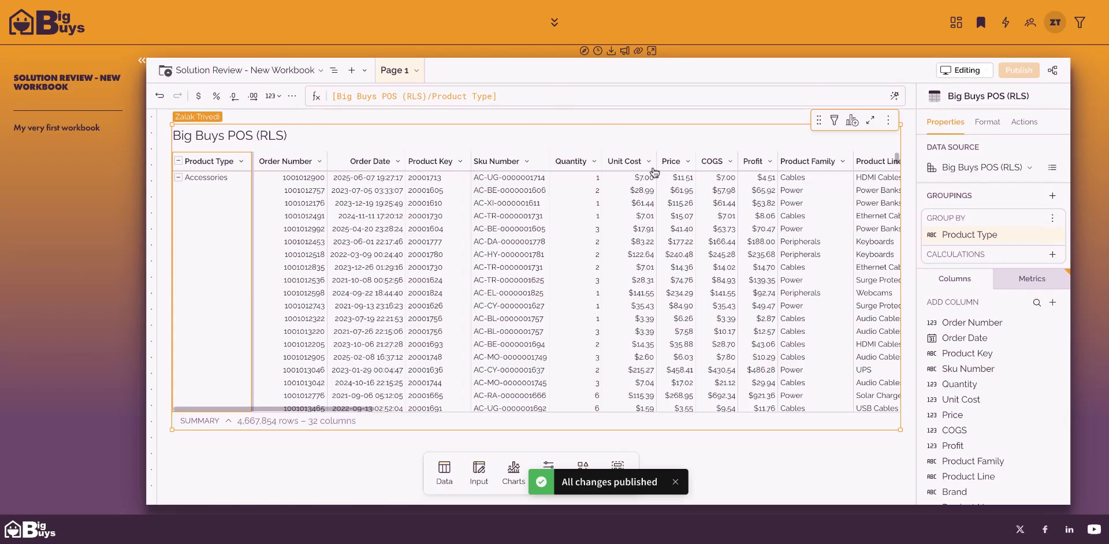
left_click(957, 32)
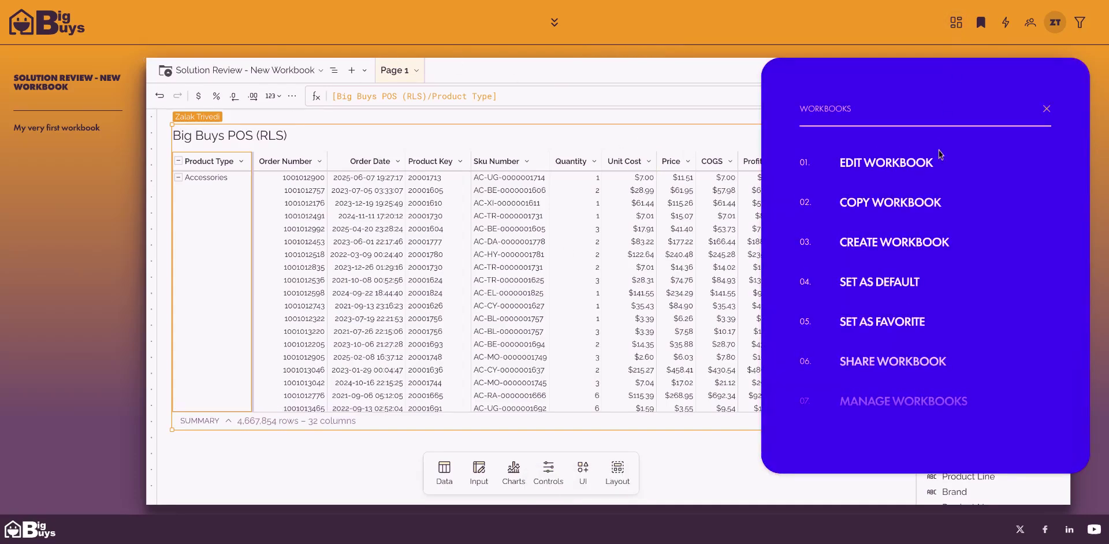
left_click(917, 363)
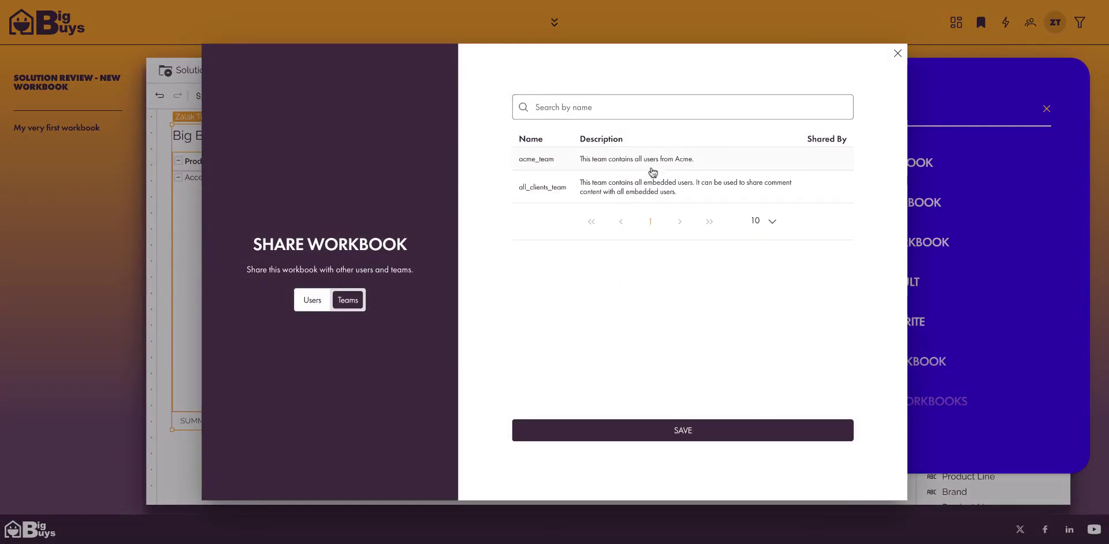
left_click(898, 53)
left_click(1045, 109)
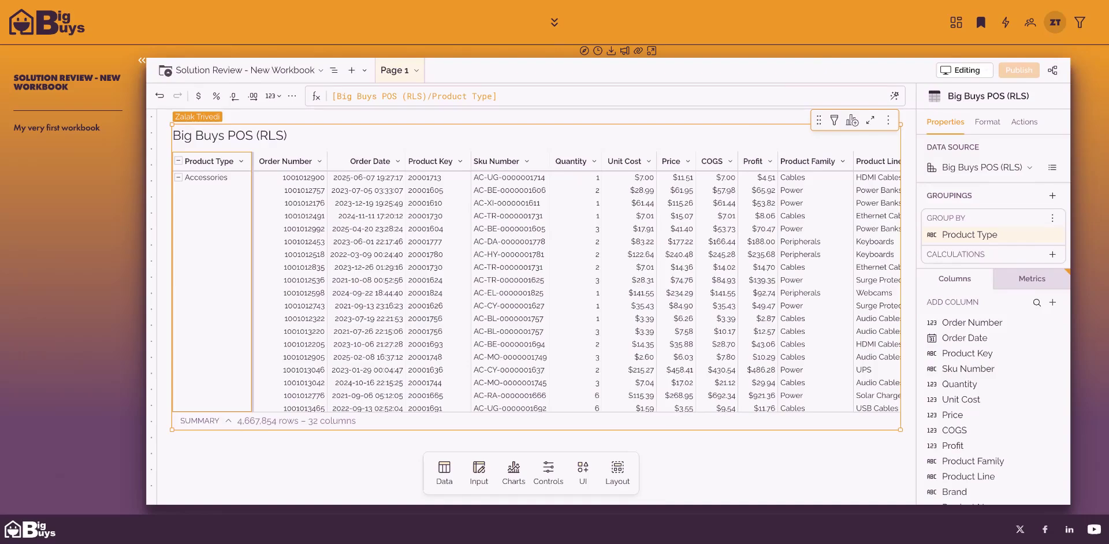
Step: Return to the Big Buys portal's dashboards landing page via the logo
left_click(56, 22)
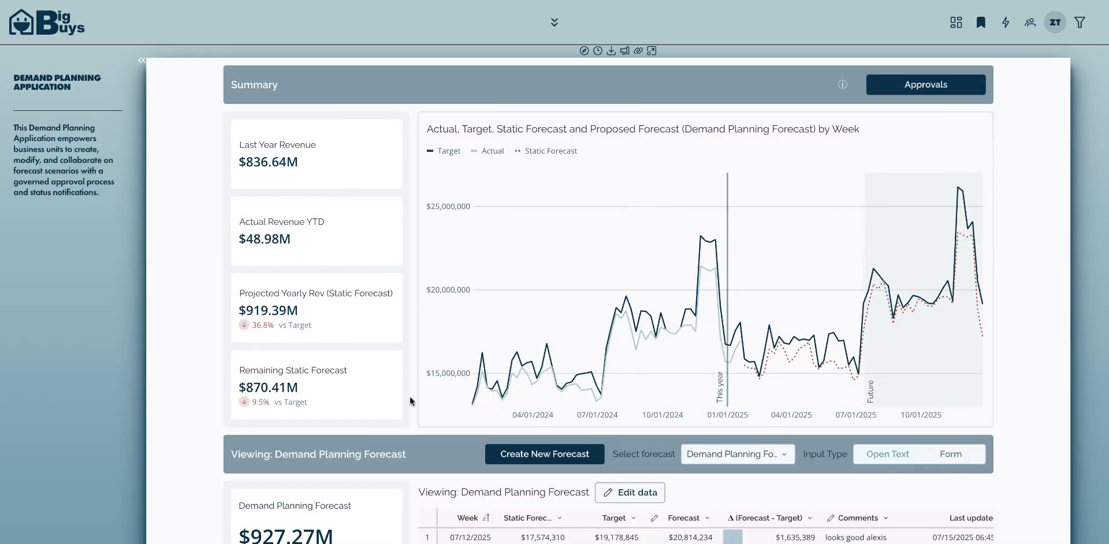
Step: Scroll down to the weekly forecast table beside the $961.31M Target and $919.39M Stat Forecast
scroll(1045, 338, "down", 1)
scroll(1044, 346, "down", 4)
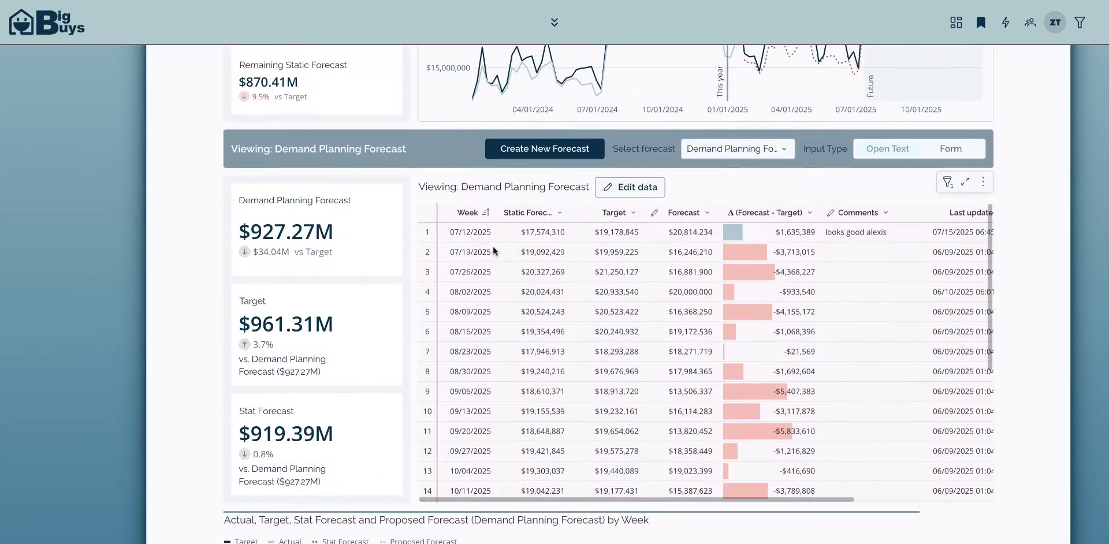
Step: Create a new forecast named 'Solution Review Forecast'
left_click(580, 152)
left_click(560, 312)
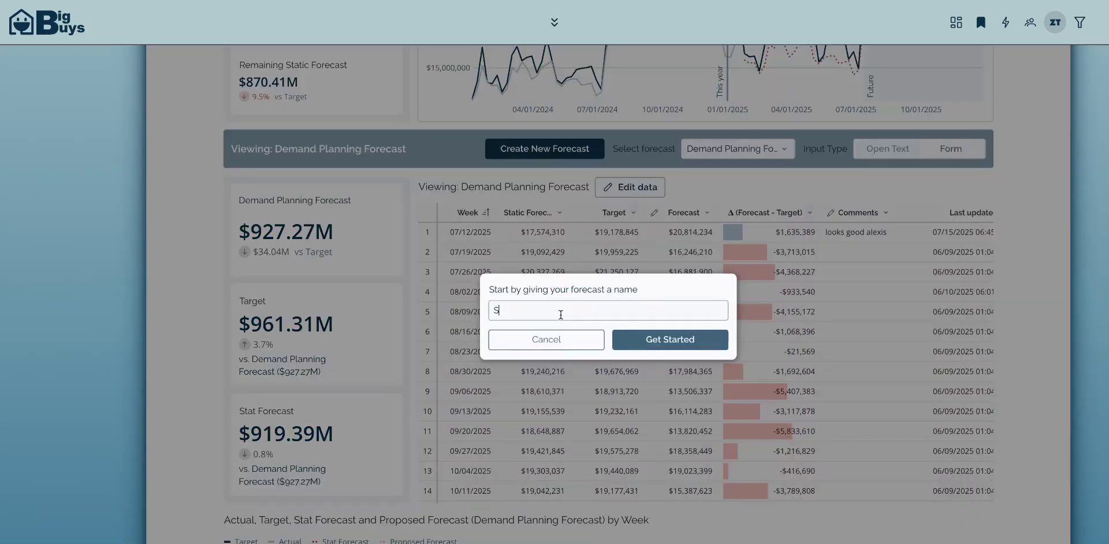
type("Solutinon Review Forecast")
left_click(659, 346)
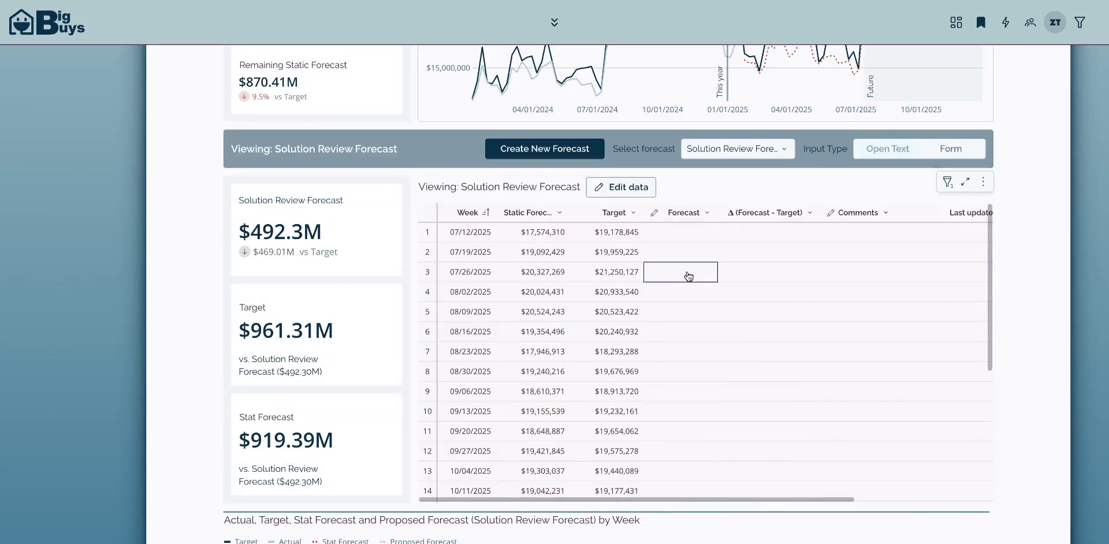
Step: Enter an 18,000,000 forecast and a comment for week 07/12/2025, then save
double_click(693, 236)
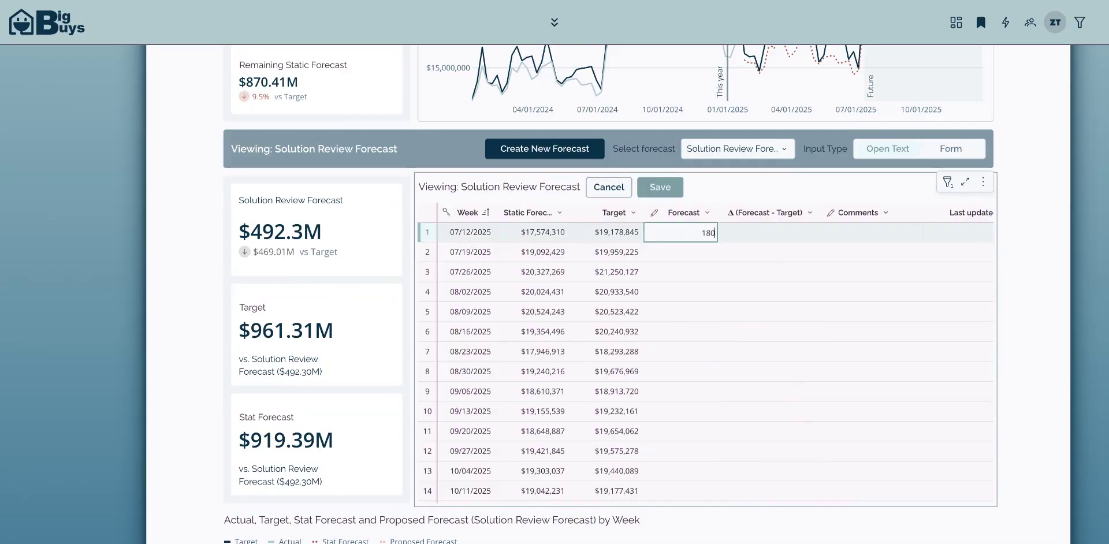
key("Return")
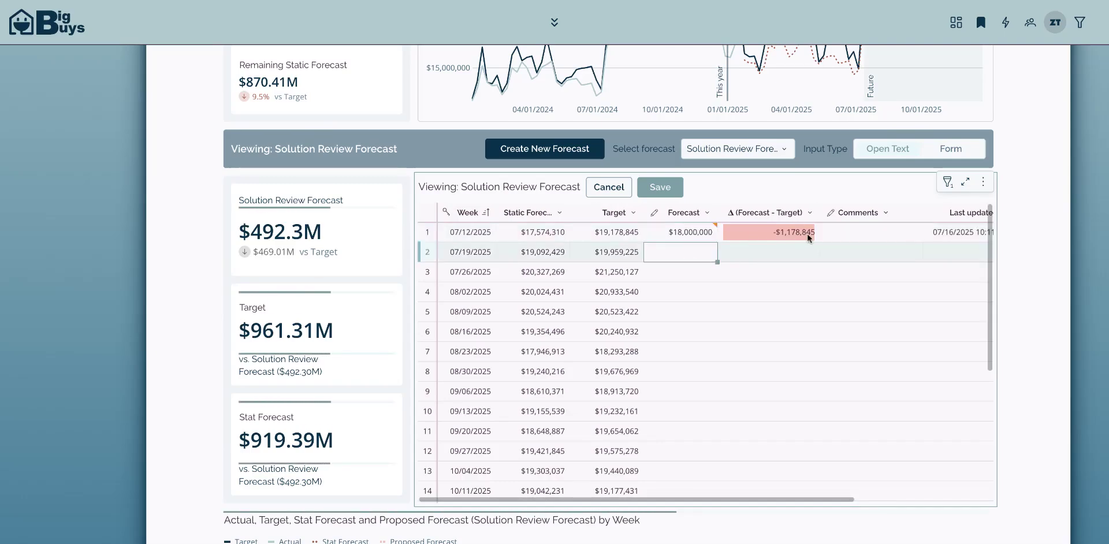
double_click(868, 229)
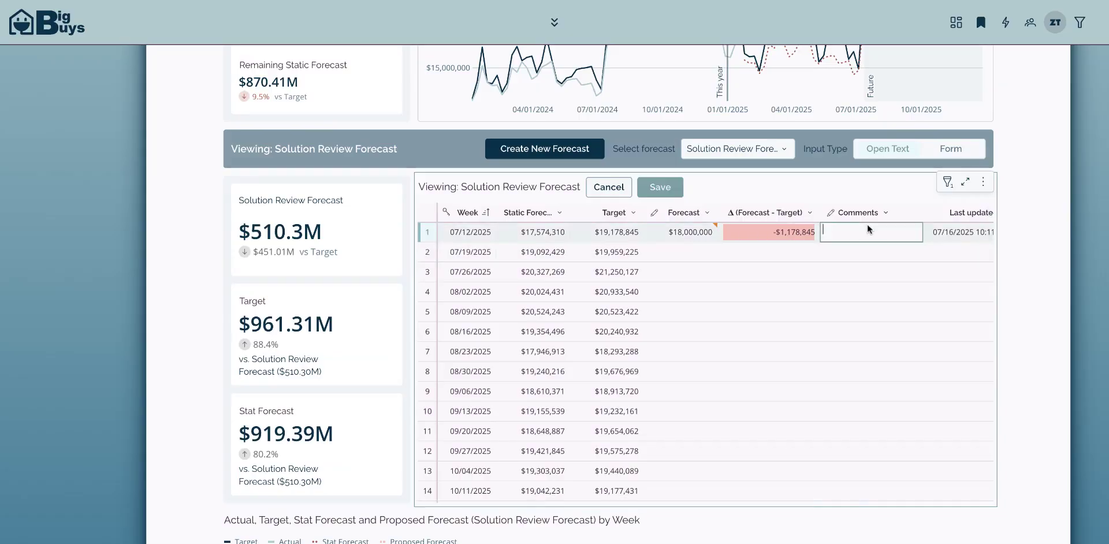
type("Mayb")
type("e will make it next ...")
key("Return")
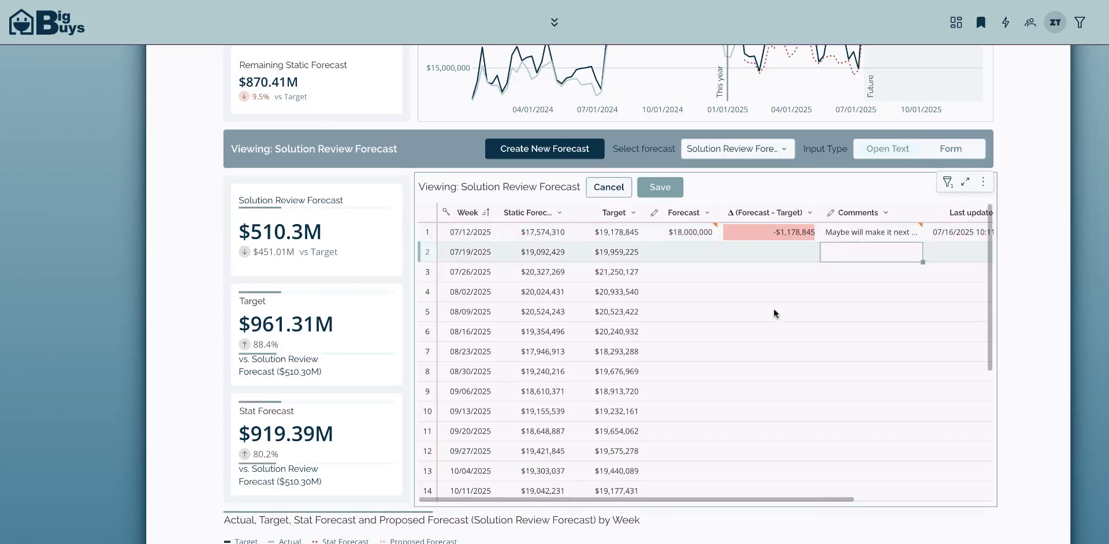
scroll(706, 405, "down", 3)
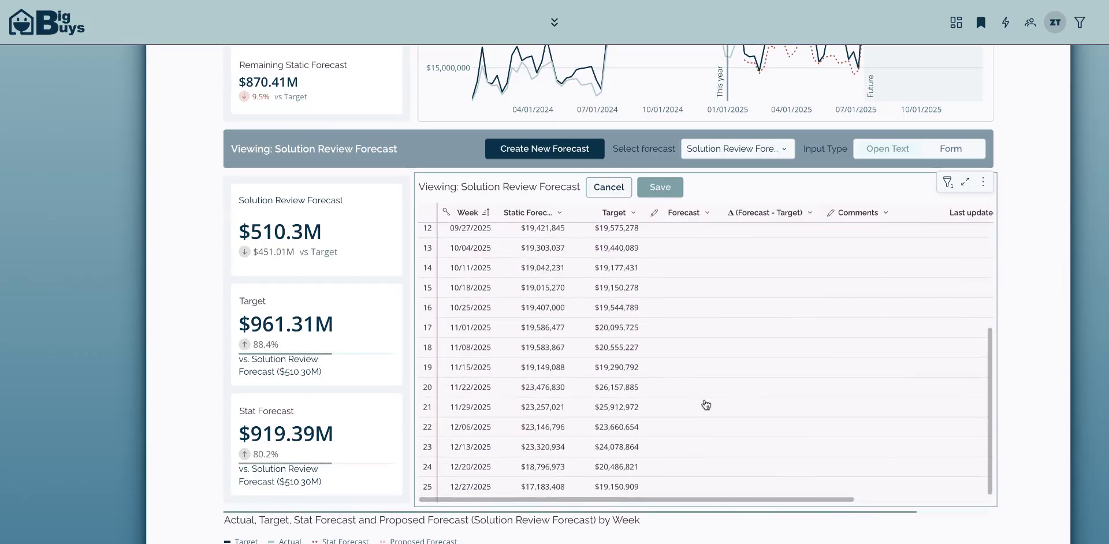
scroll(739, 321, "up", 3)
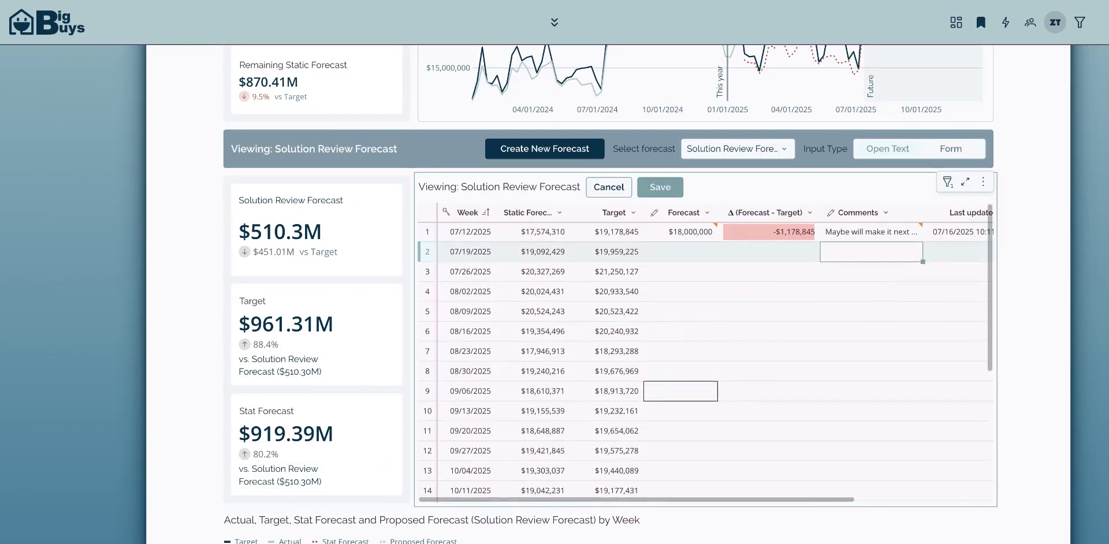
left_click(666, 189)
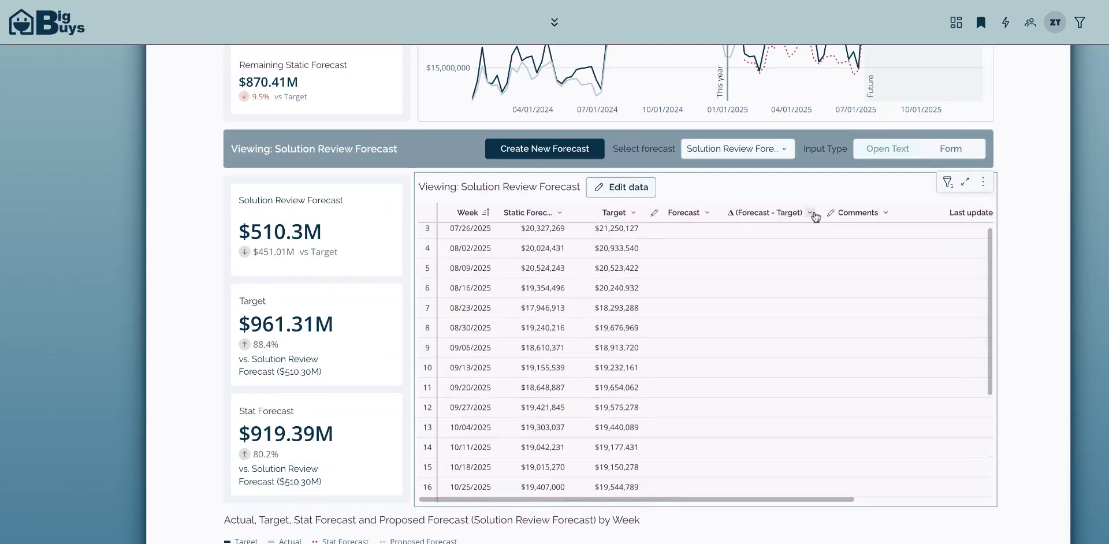
scroll(831, 159, "down", 3)
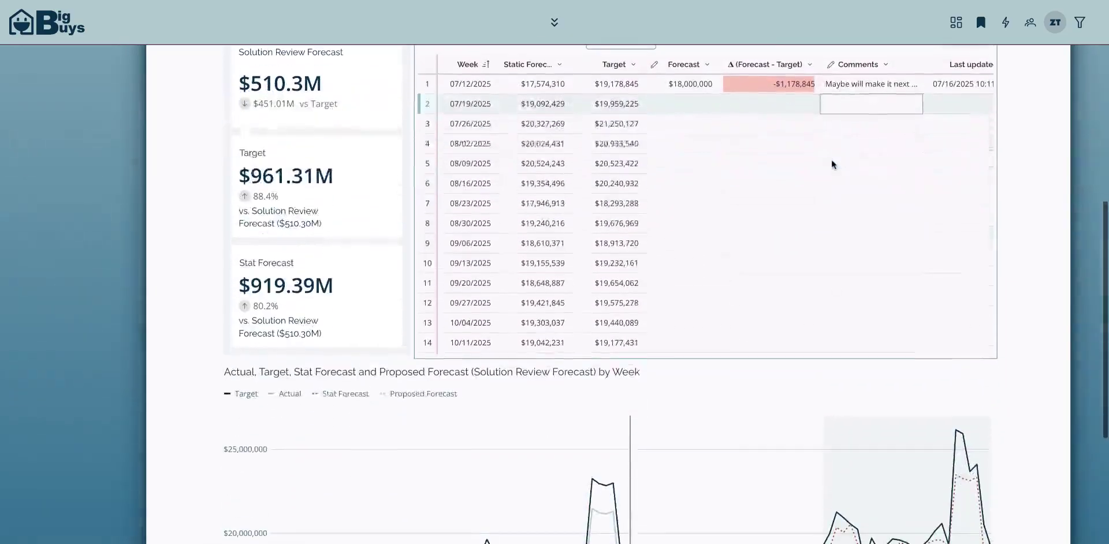
Step: Check the pending and approved forecasts under Approvals, then go back to Summary
scroll(847, 346, "up", 8)
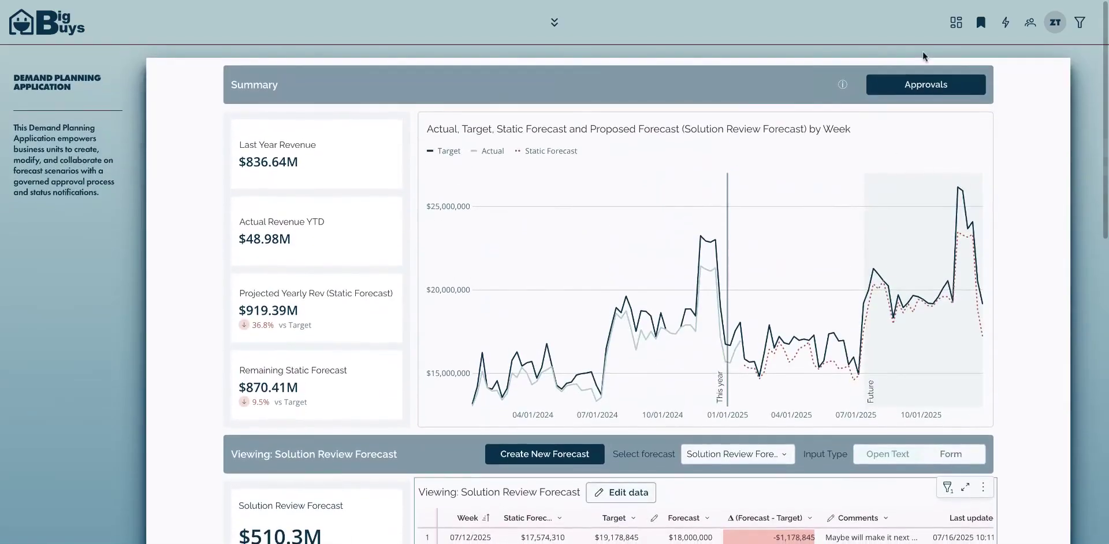
left_click(924, 85)
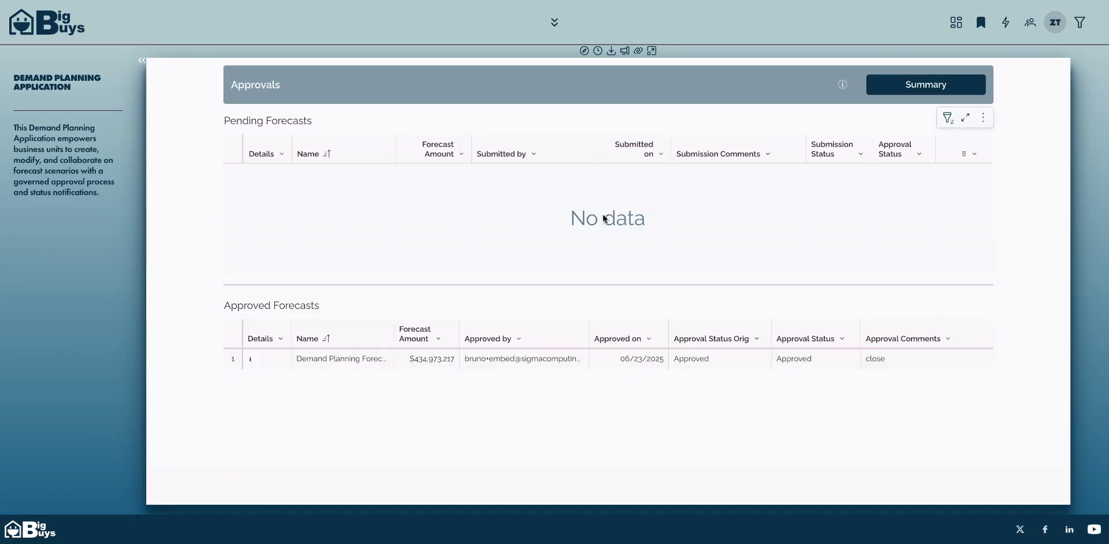
left_click(932, 88)
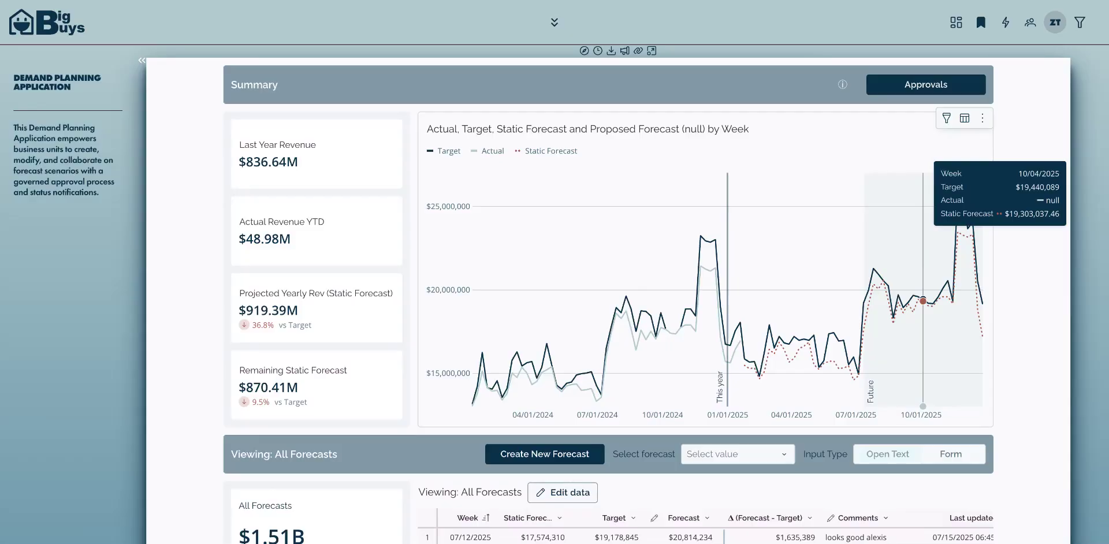
scroll(922, 318, "down", 5)
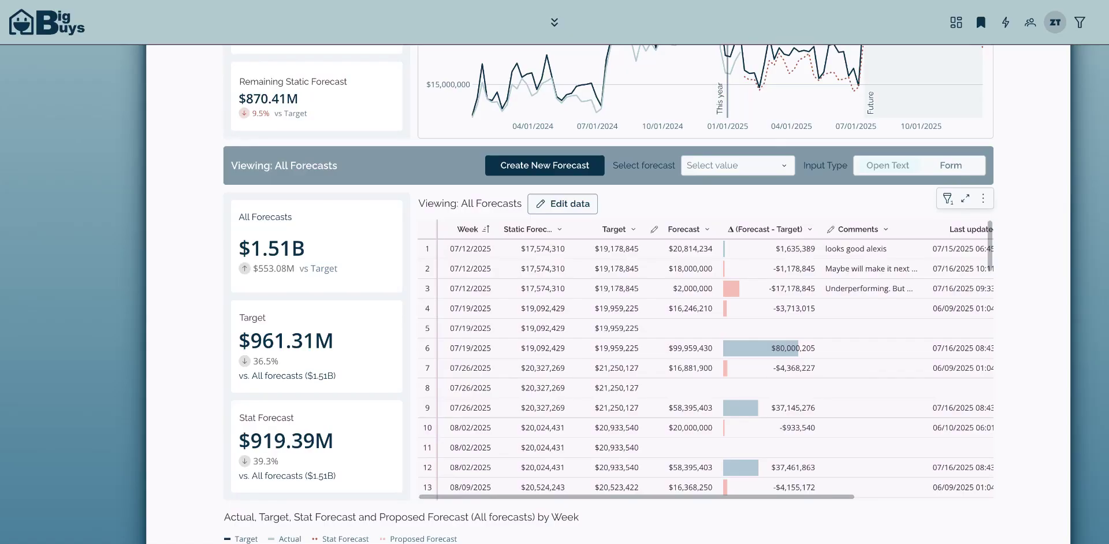
scroll(666, 295, "up", 5)
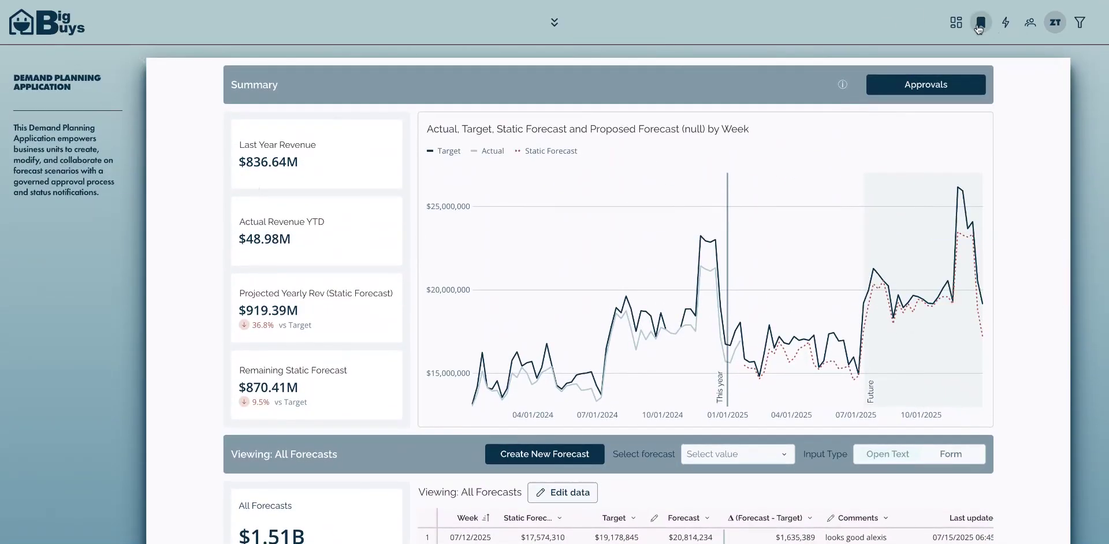
Step: Open Ask Sigma from the lightning-bolt icon and focus its empty question box
left_click(1007, 24)
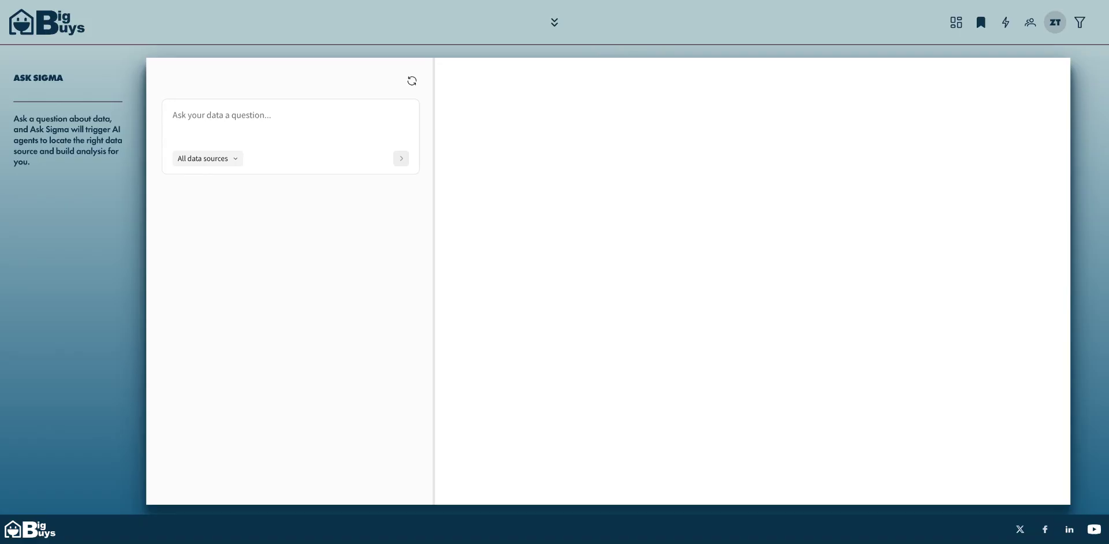
left_click(279, 113)
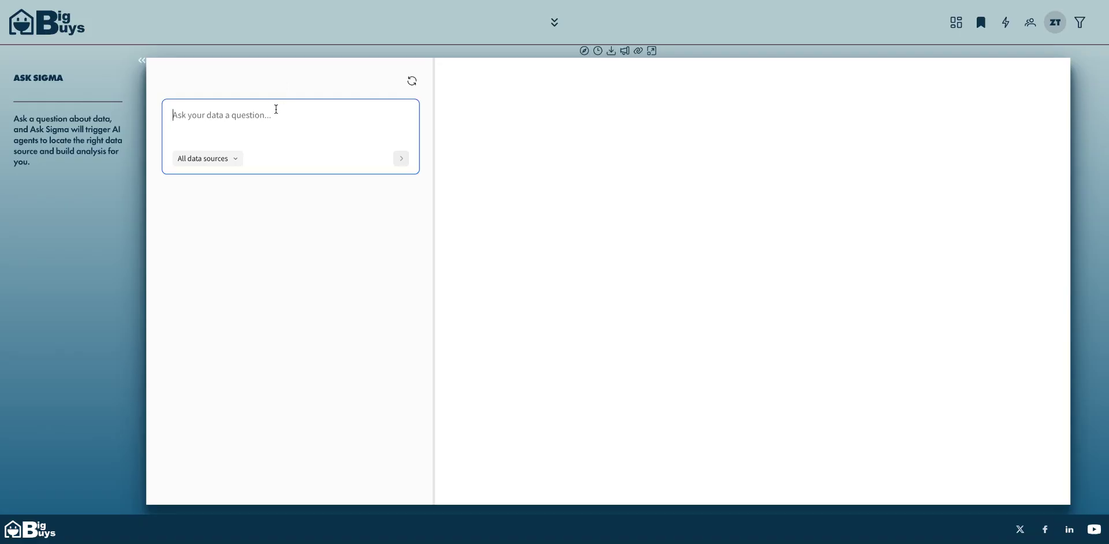
Step: Ask 'show me the revenue trend by year' to get a Total Revenue by Year chart
type("show me the revenue trend by year")
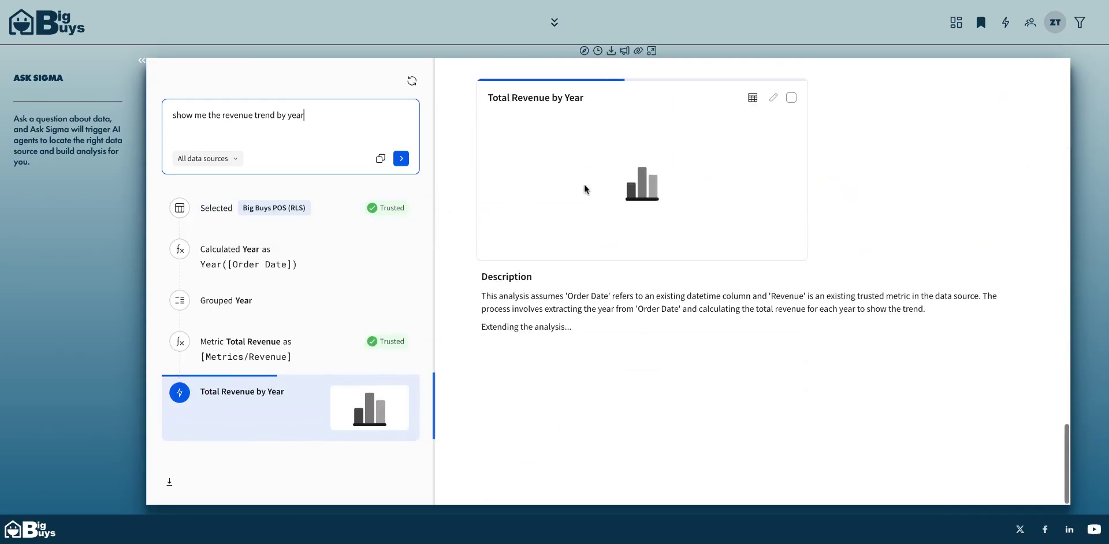
mouse_move(708, 189)
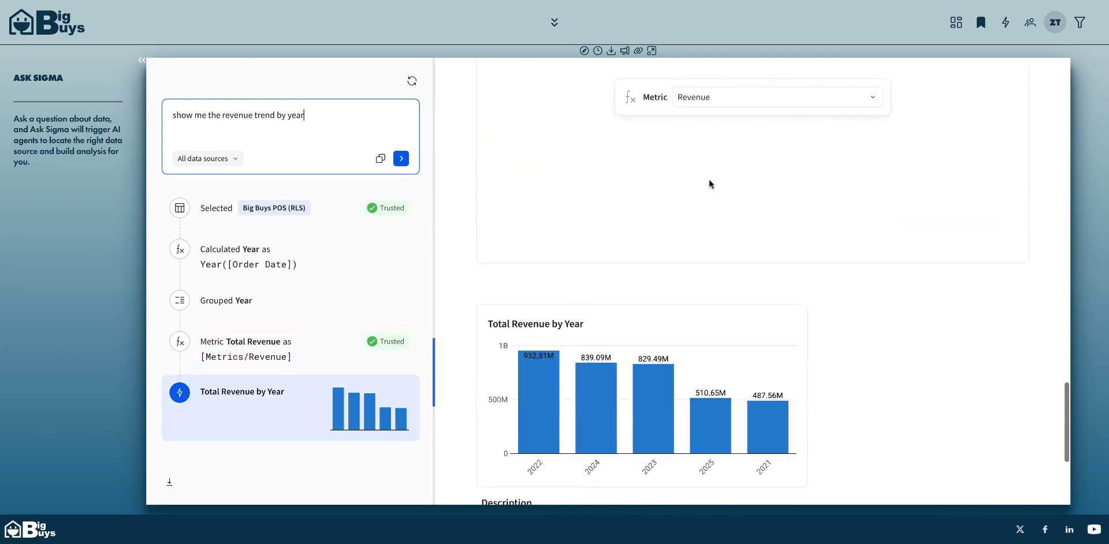
scroll(644, 217, "up", 10)
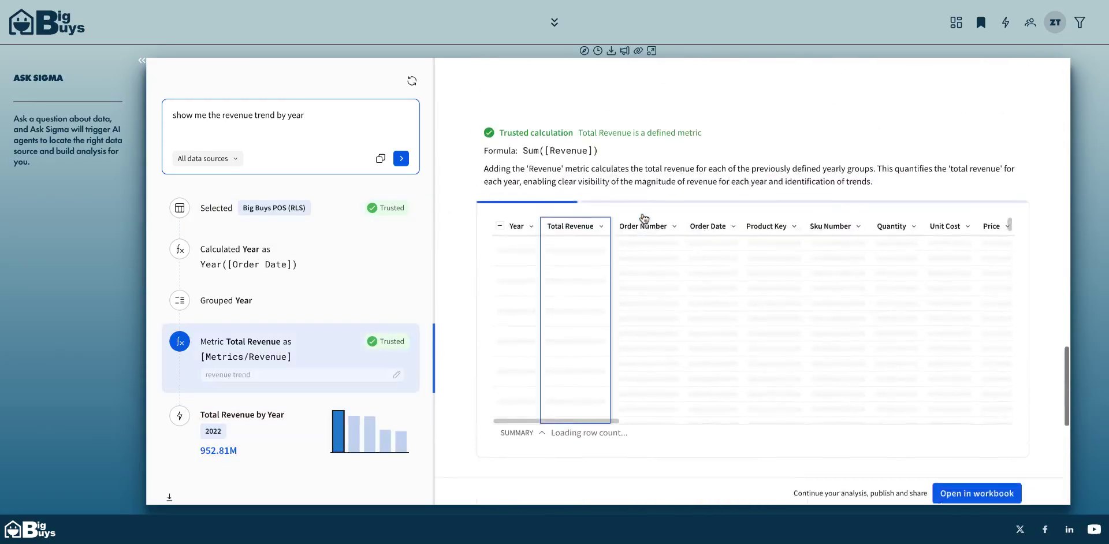
scroll(644, 216, "up", 10)
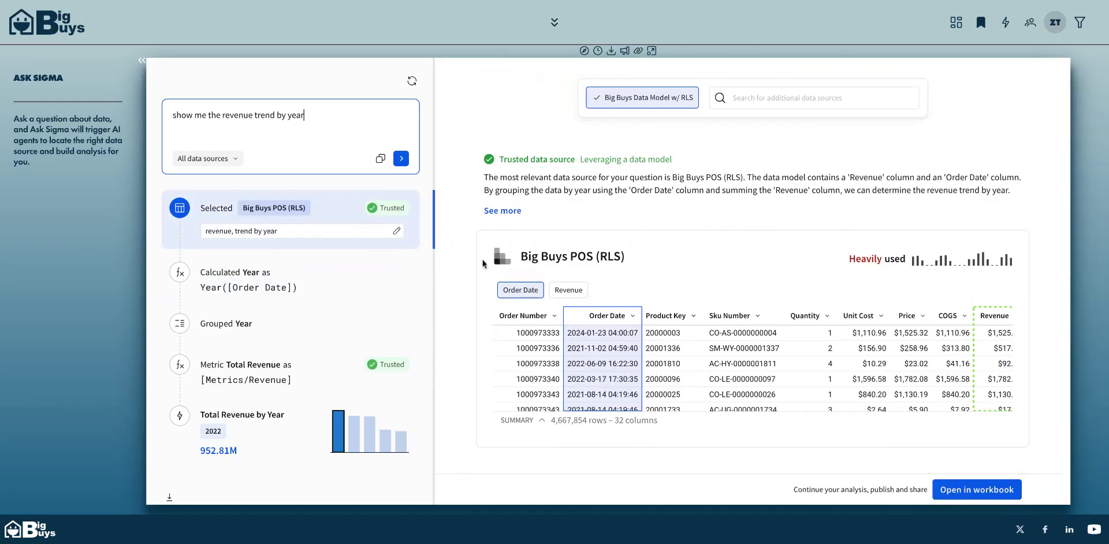
scroll(714, 287, "down", 4)
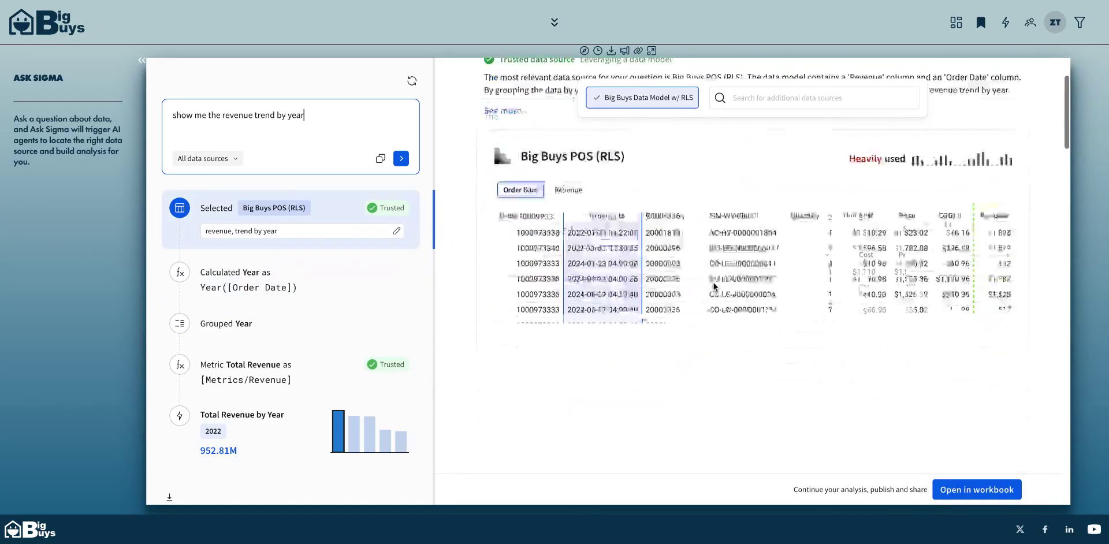
scroll(723, 300, "down", 1)
scroll(723, 300, "up", 4)
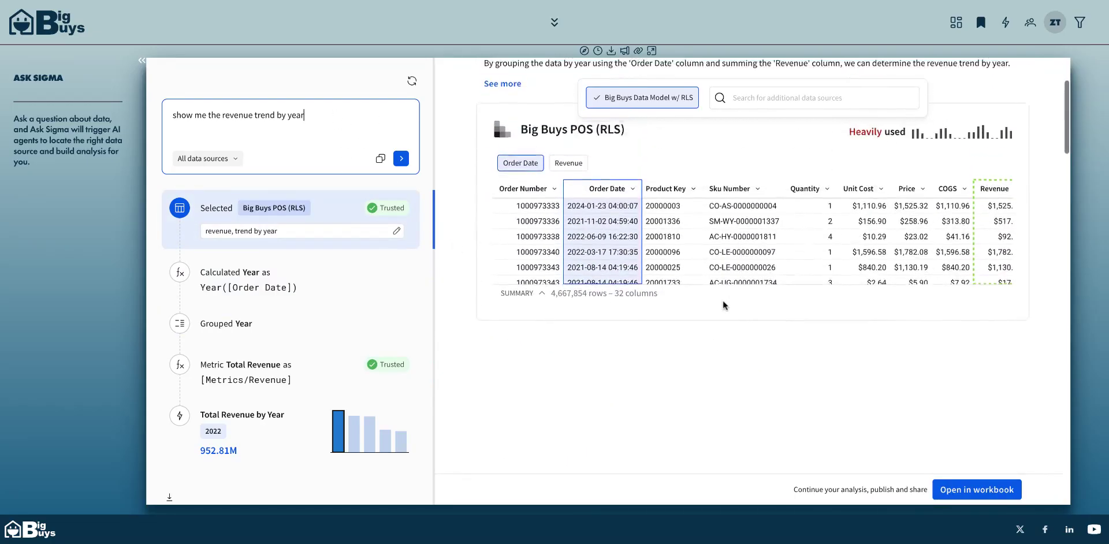
scroll(723, 300, "down", 6)
scroll(723, 300, "down", 2)
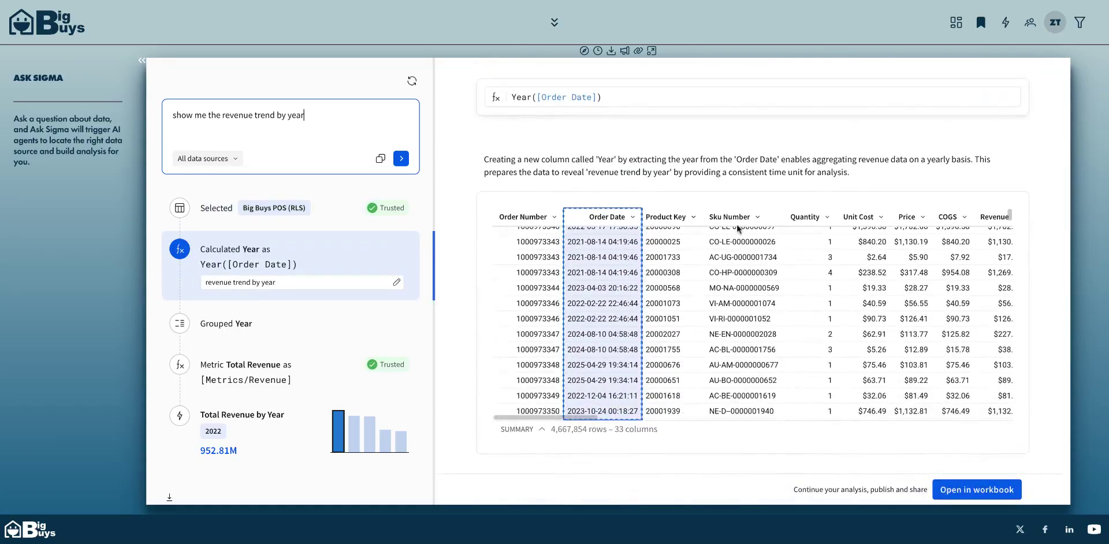
scroll(752, 200, "down", 3)
scroll(562, 187, "up", 5)
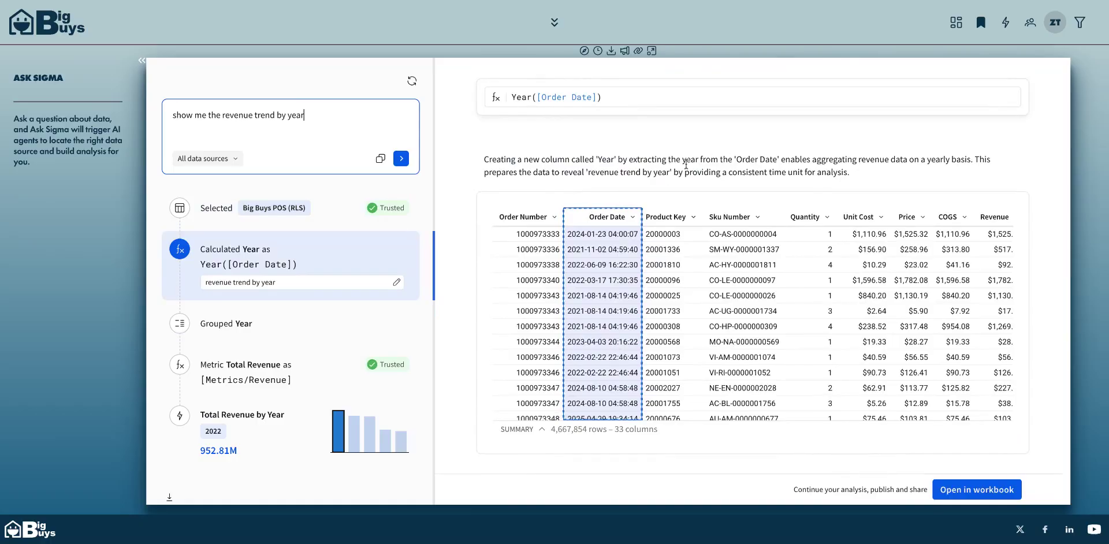
scroll(686, 165, "down", 2)
scroll(712, 442, "down", 3)
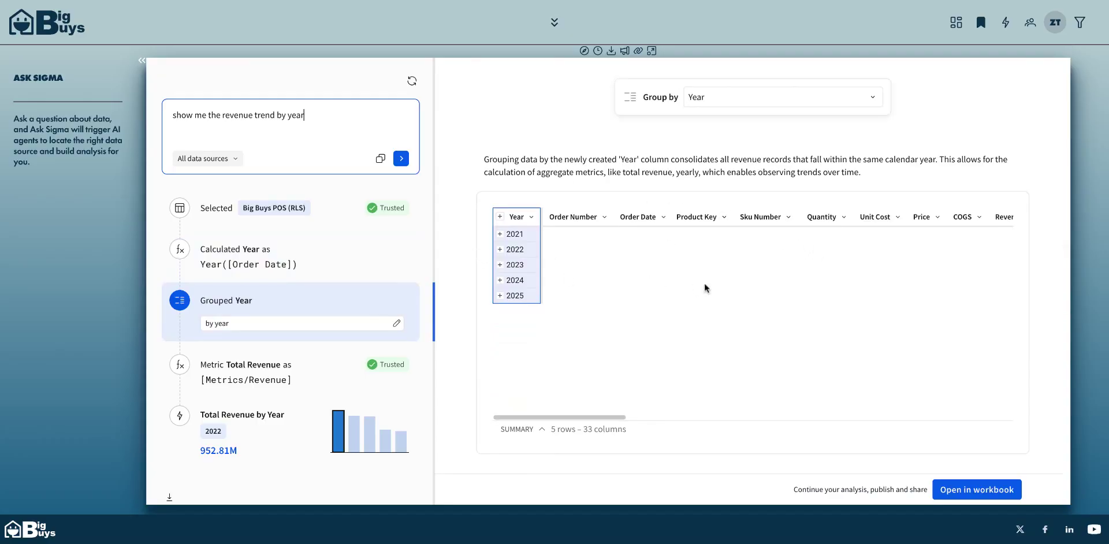
scroll(705, 287, "down", 3)
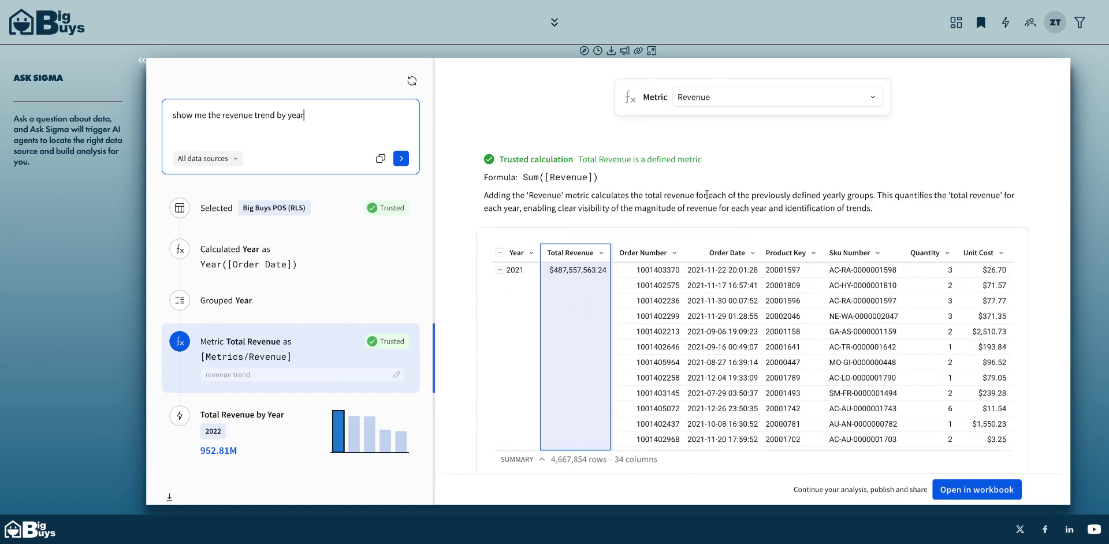
scroll(693, 199, "down", 2)
scroll(706, 194, "down", 5)
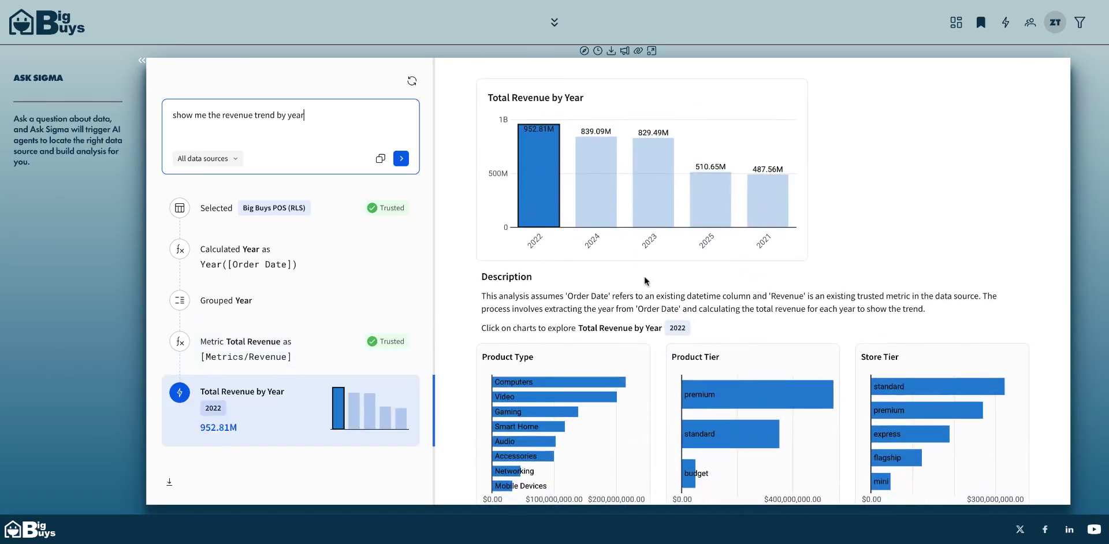
mouse_move(689, 258)
scroll(902, 240, "down", 2)
scroll(903, 241, "down", 2)
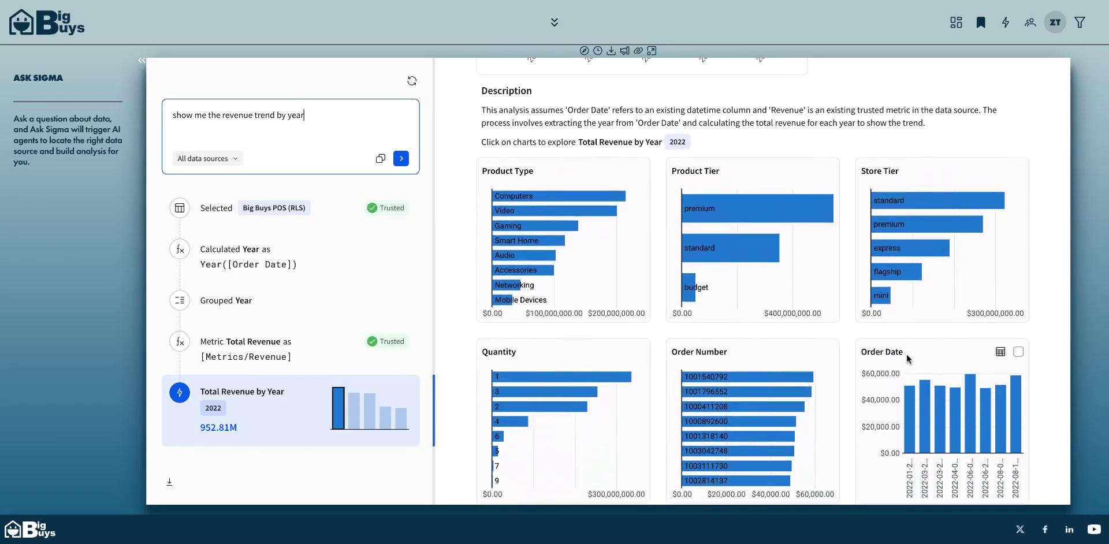
scroll(907, 354, "down", 4)
scroll(914, 369, "up", 7)
scroll(907, 207, "up", 1)
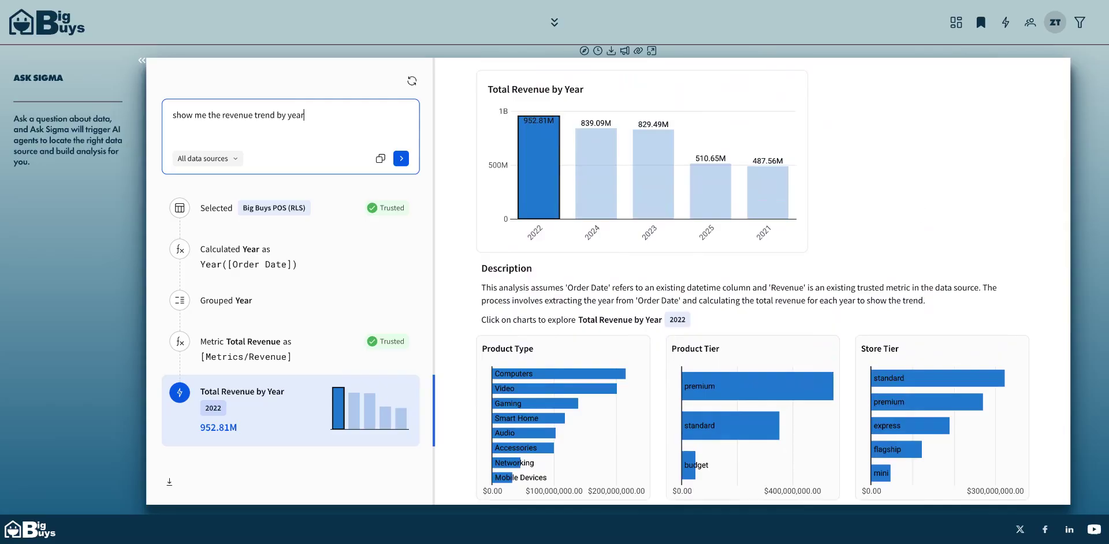
scroll(774, 282, "down", 2)
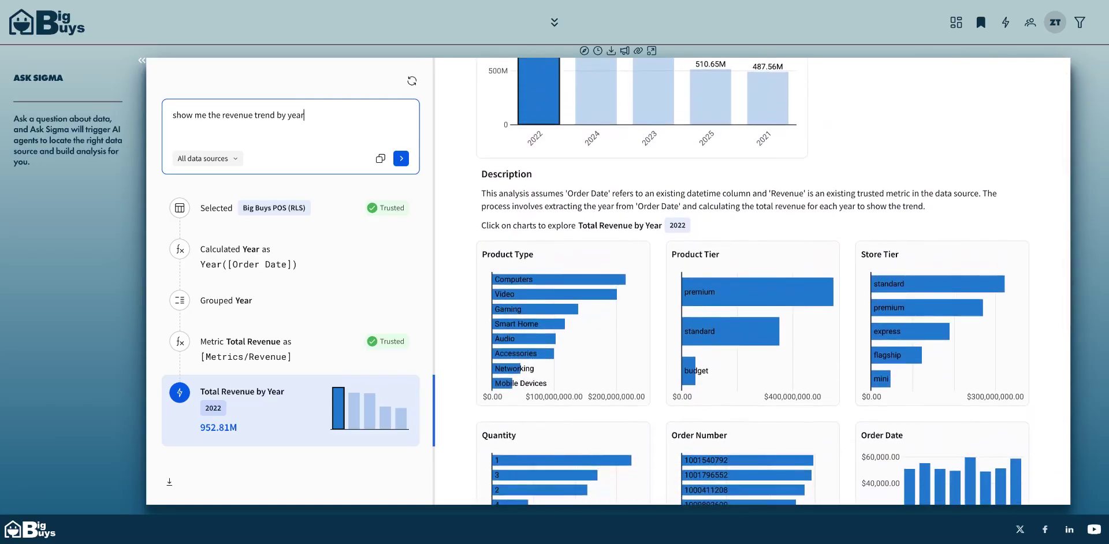
scroll(774, 282, "up", 5)
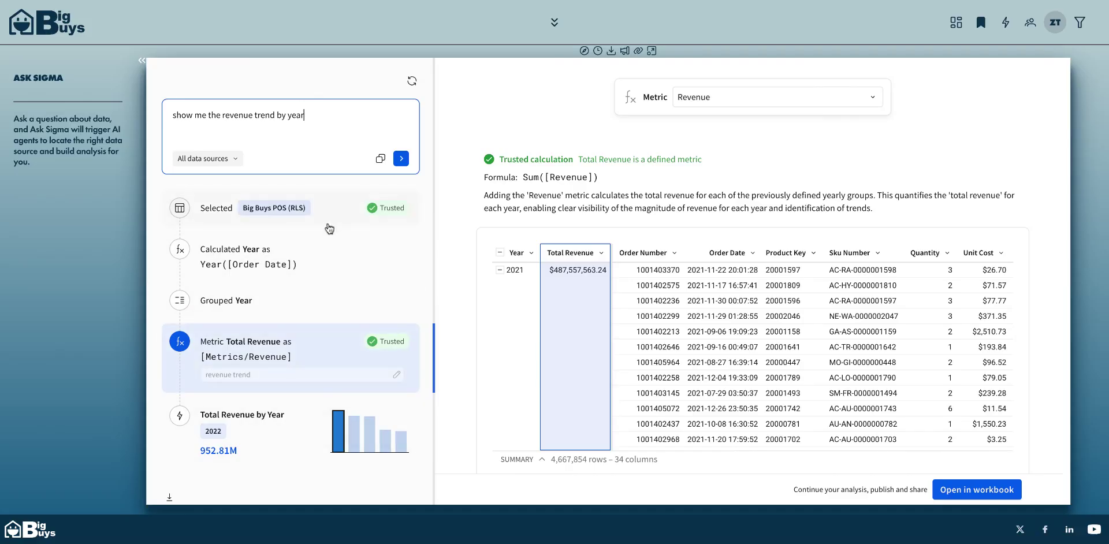
scroll(639, 345, "down", 3)
scroll(639, 345, "down", 3)
scroll(778, 187, "down", 5)
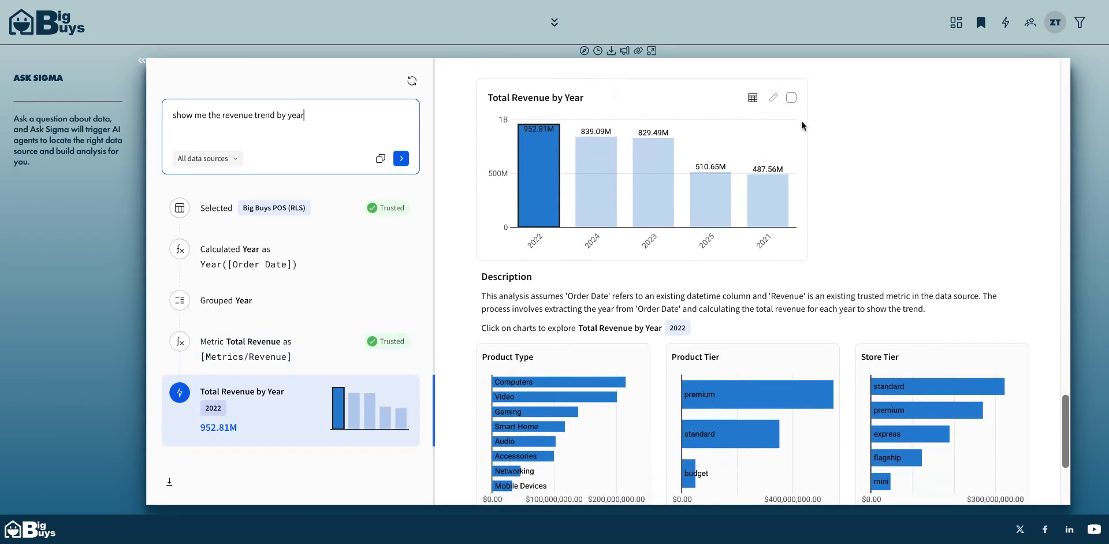
Step: Select the Total Revenue by Year, Order Number and Order Date charts and open them in a workbook
left_click(792, 98)
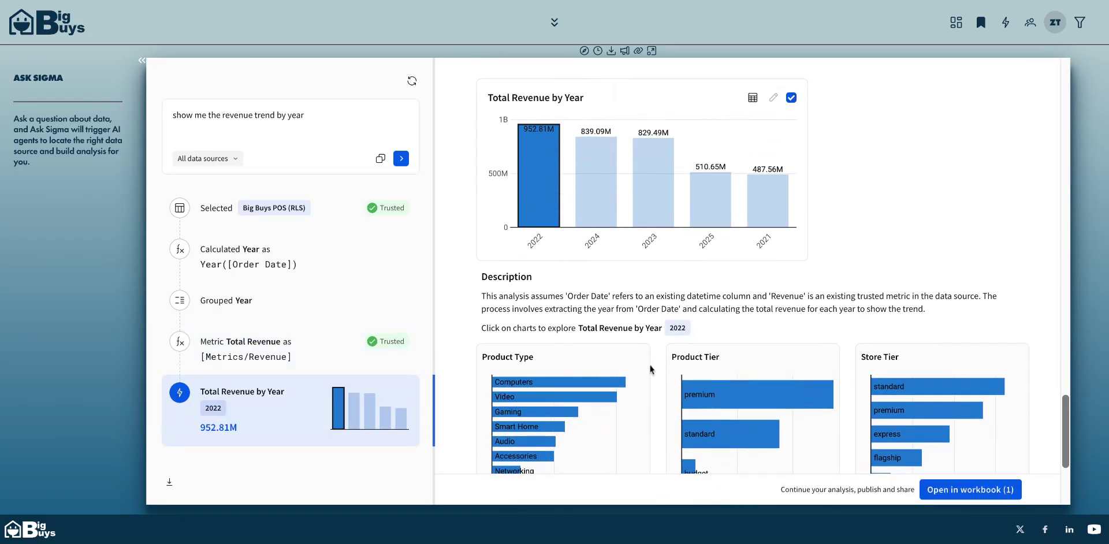
scroll(917, 234, "down", 3)
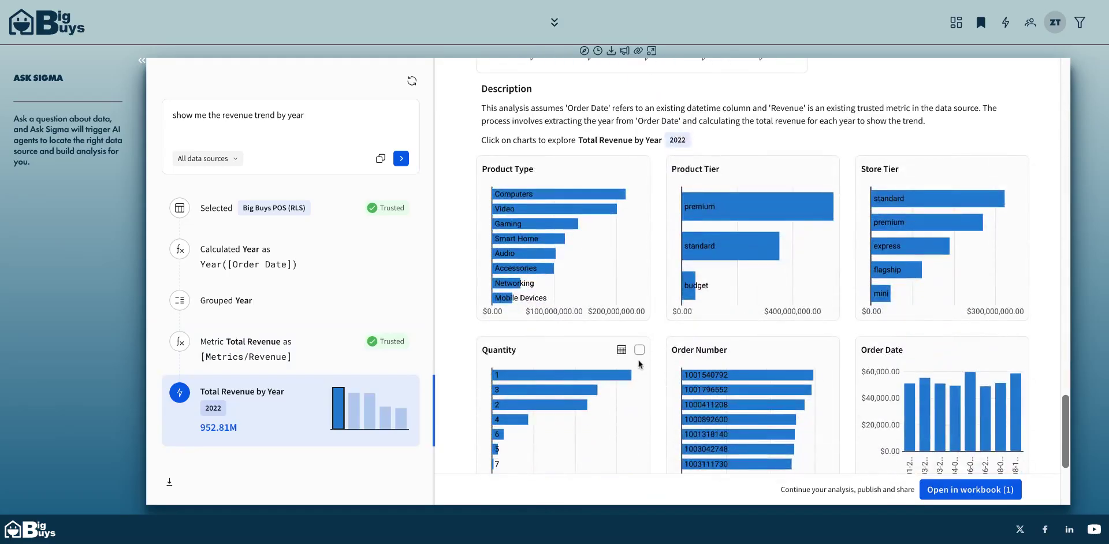
left_click(829, 350)
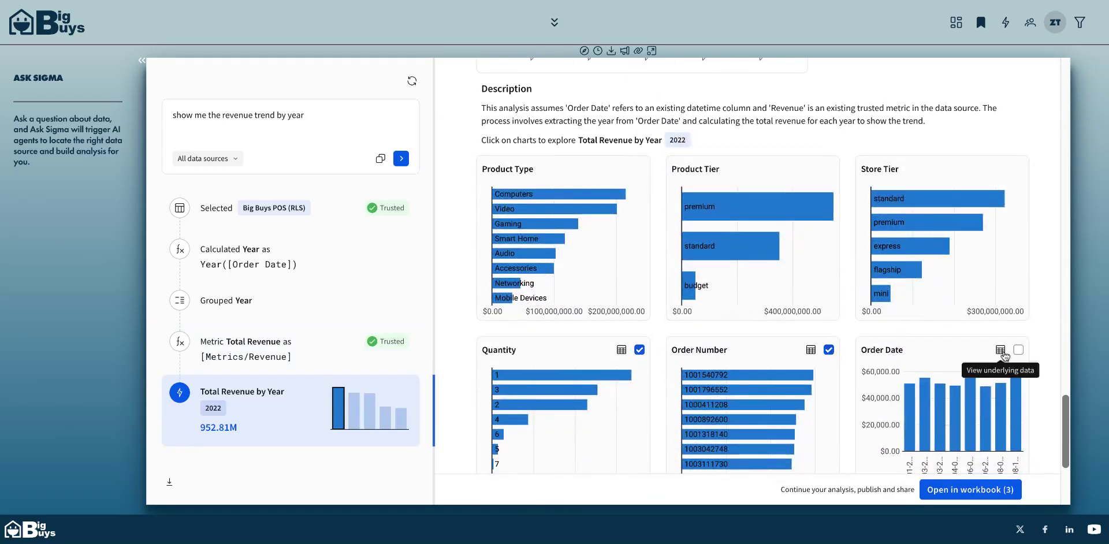
left_click(1018, 349)
left_click(970, 490)
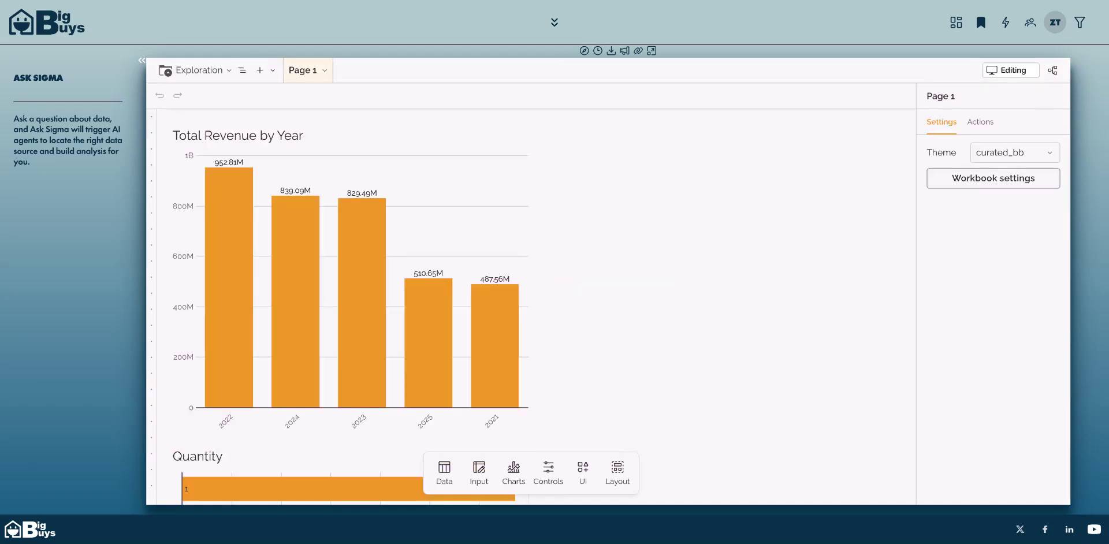
scroll(855, 291, "down", 15)
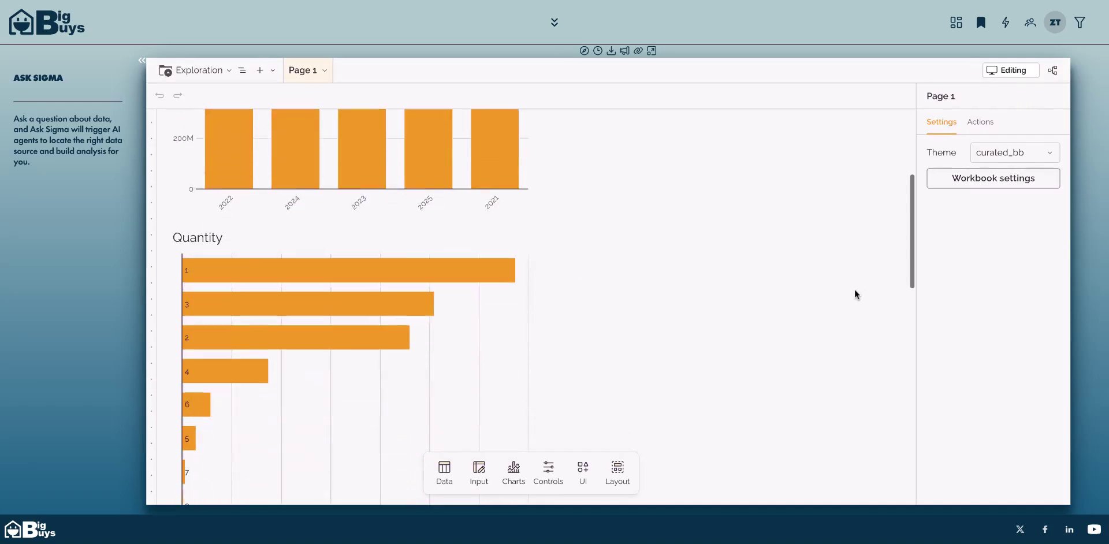
scroll(544, 307, "down", 4)
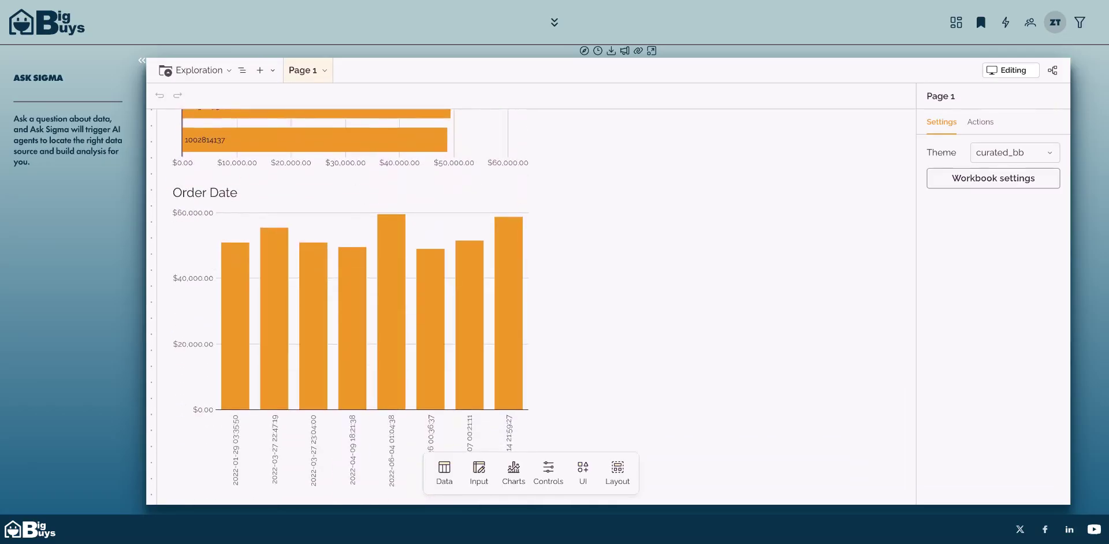
scroll(800, 242, "up", 15)
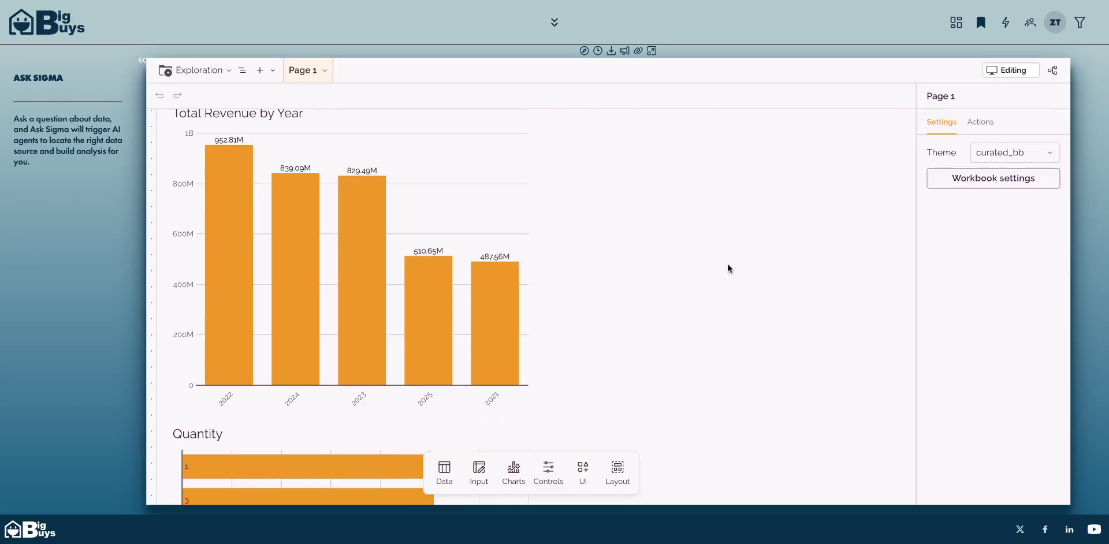
scroll(729, 268, "up", 1)
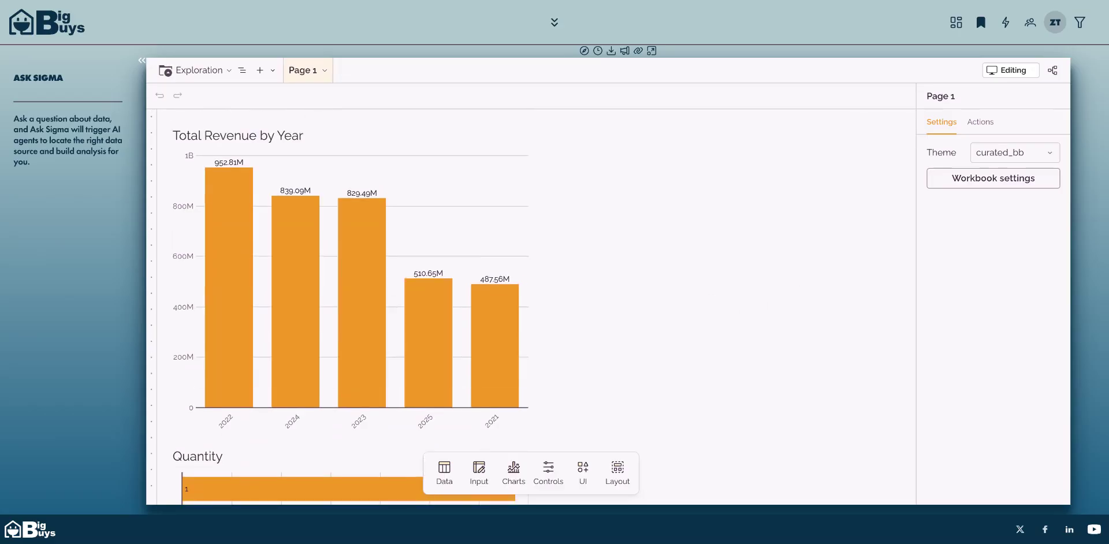